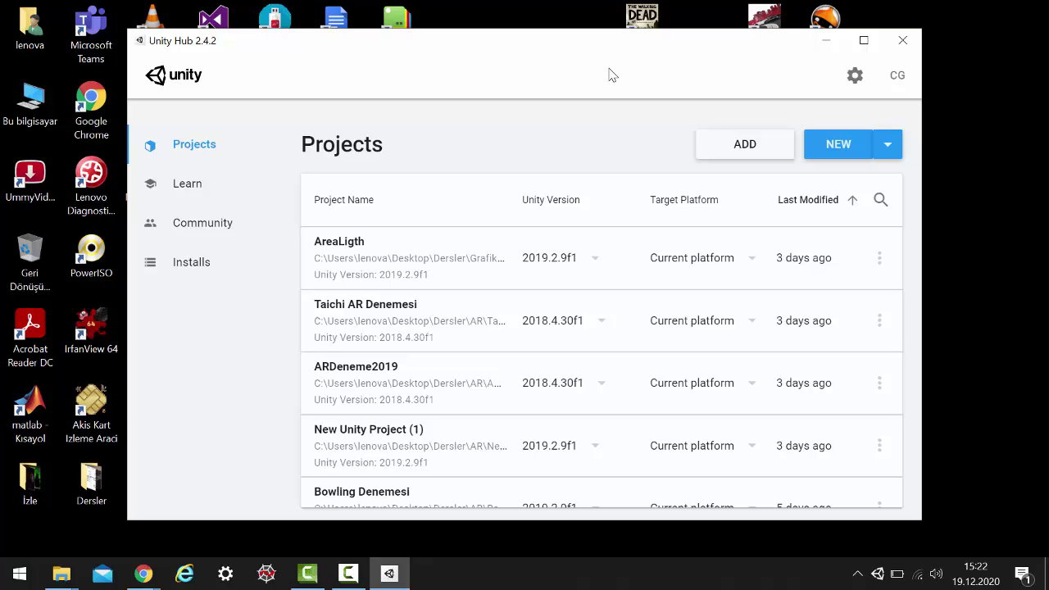
Start a new 3D project on Unity 2018.4.30f1 named ARGozlukOrnek.
click(883, 155)
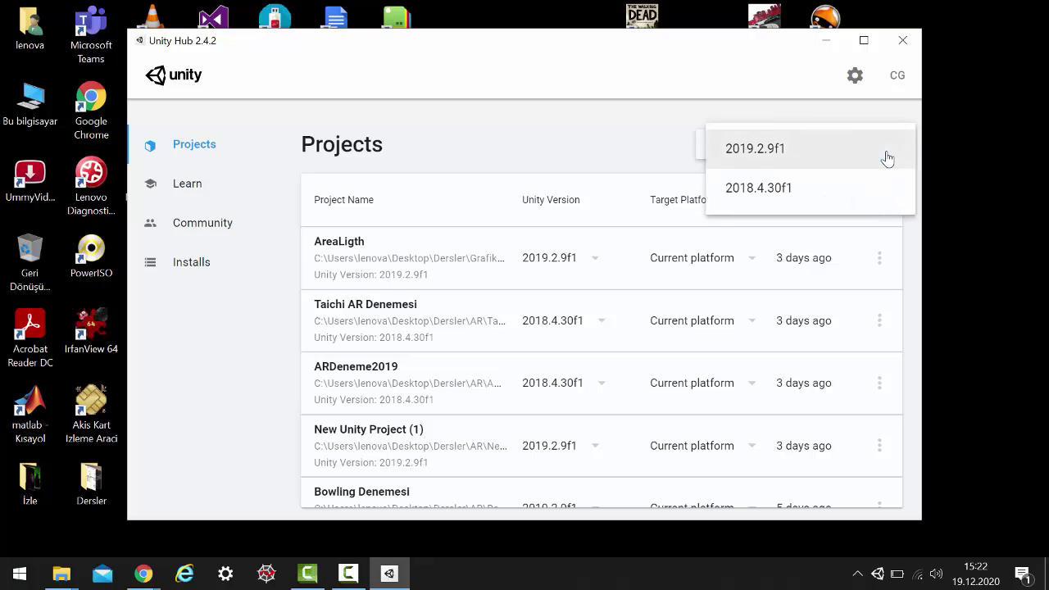
click(770, 201)
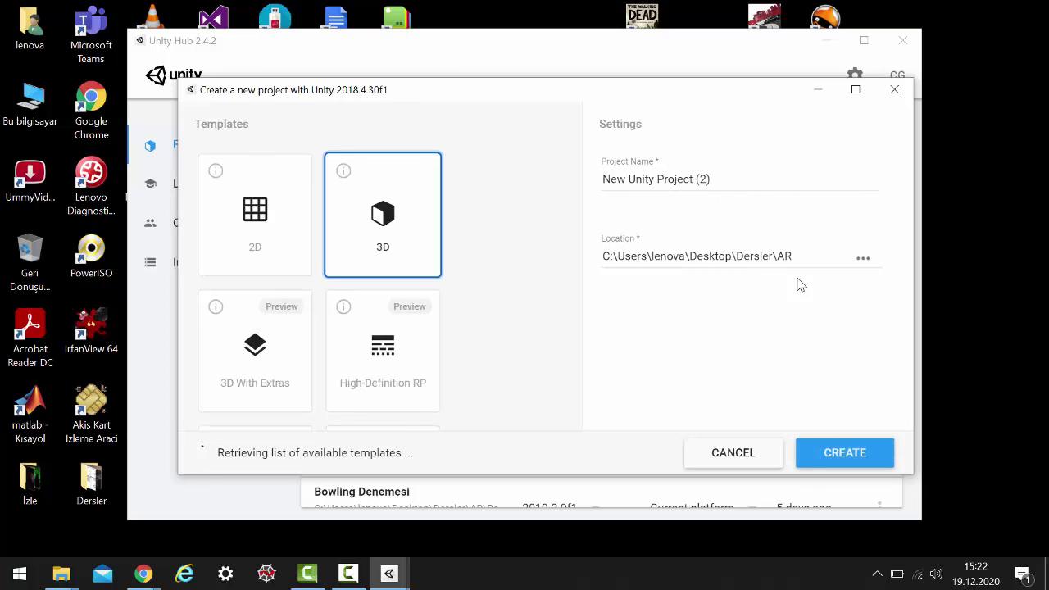
triple_click(729, 182)
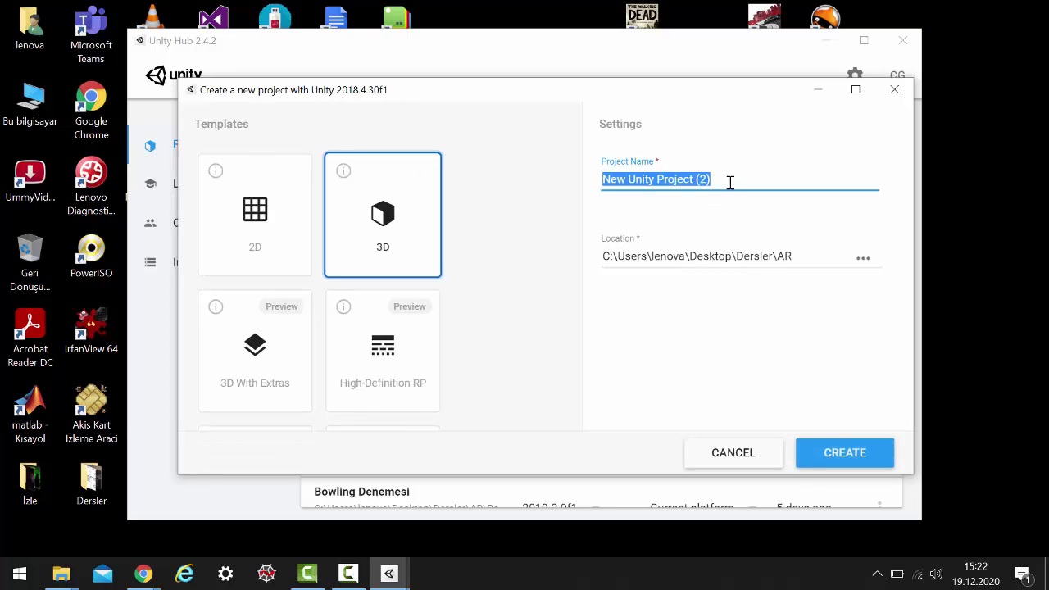
text(AR)
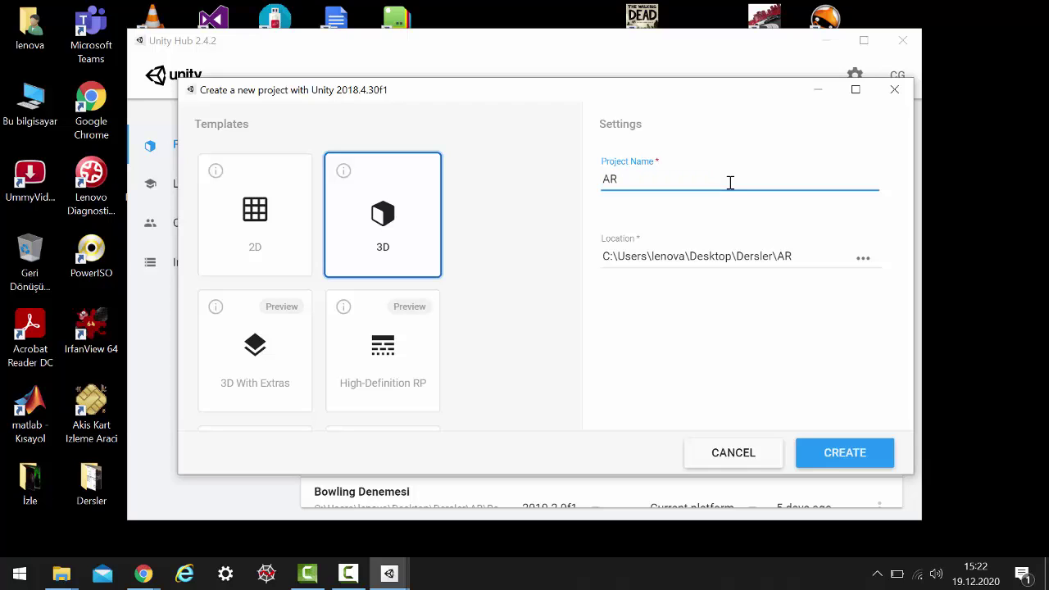
text(Goz)
text(luk)
text(Orn)
text(ek)
Create the ARGozlukOrnek project and let the editor open with SampleScene, Main Camera and Directional Light.
click(845, 452)
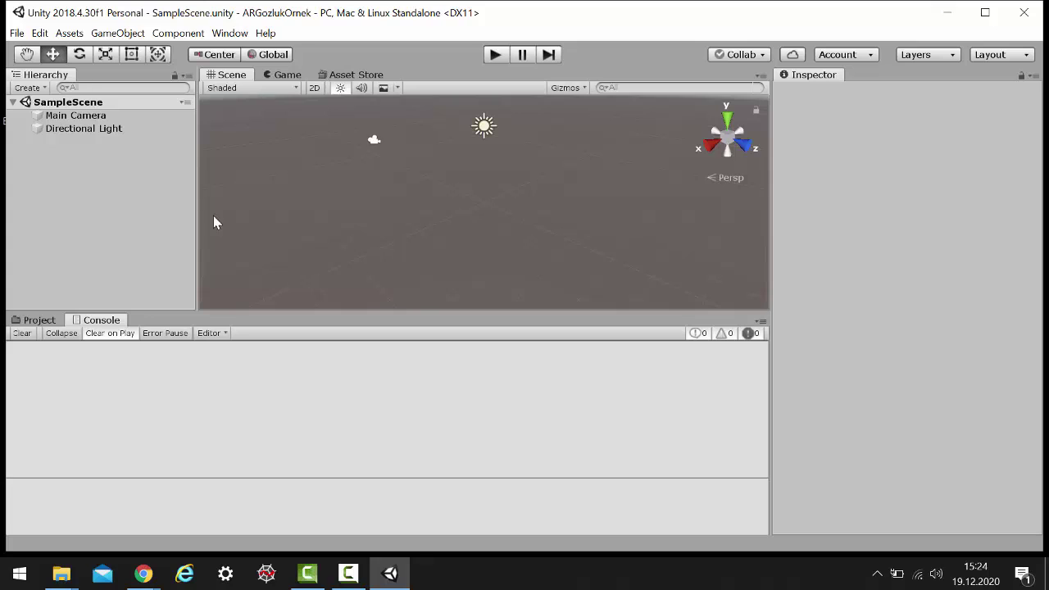
In Build Settings, add the open SampleScene and switch the build platform to Android.
click(17, 34)
click(65, 185)
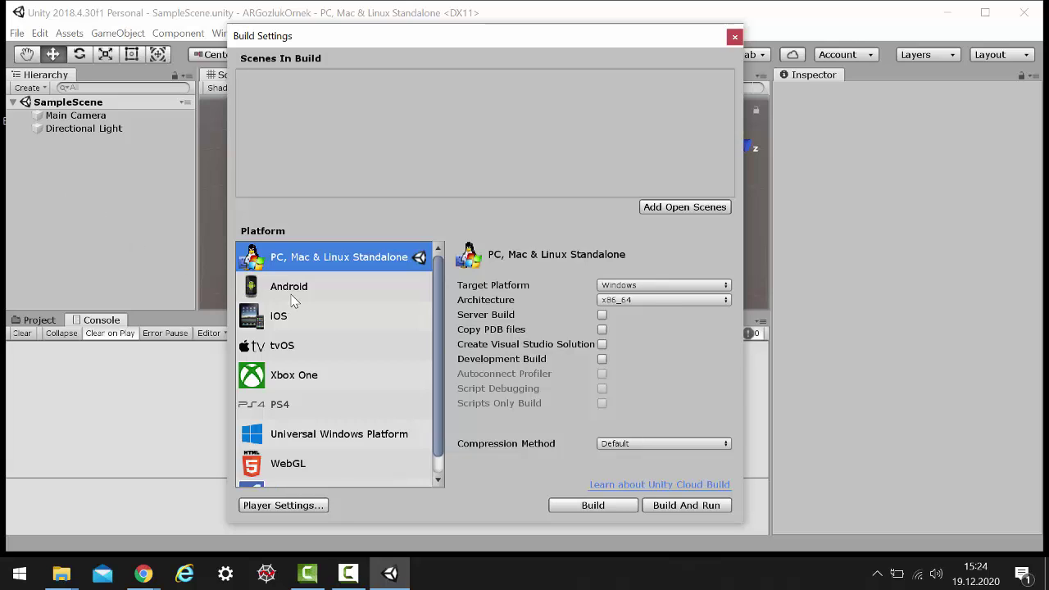
click(291, 301)
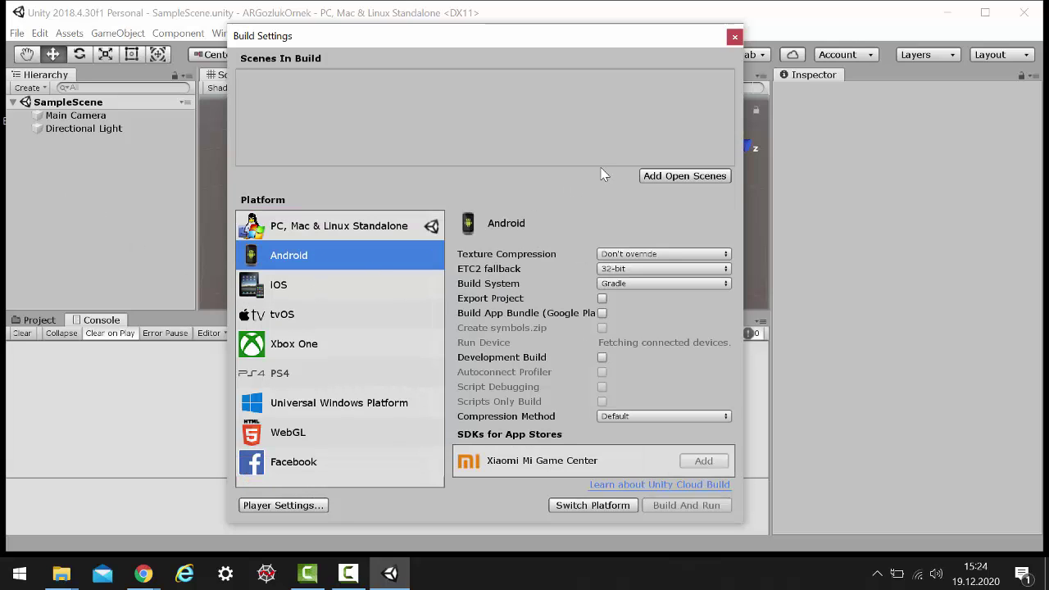
click(666, 184)
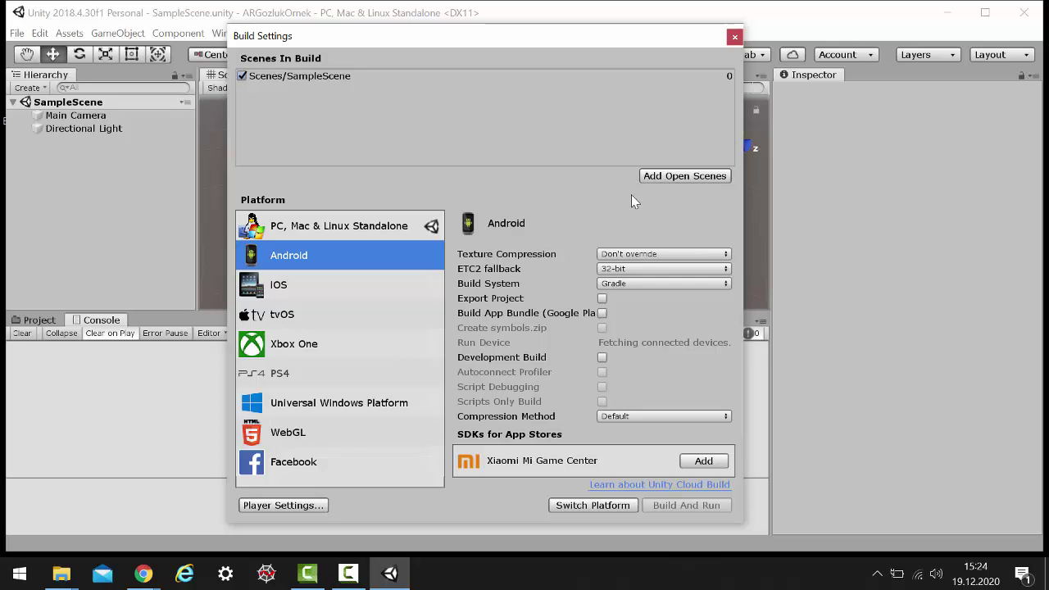
click(569, 501)
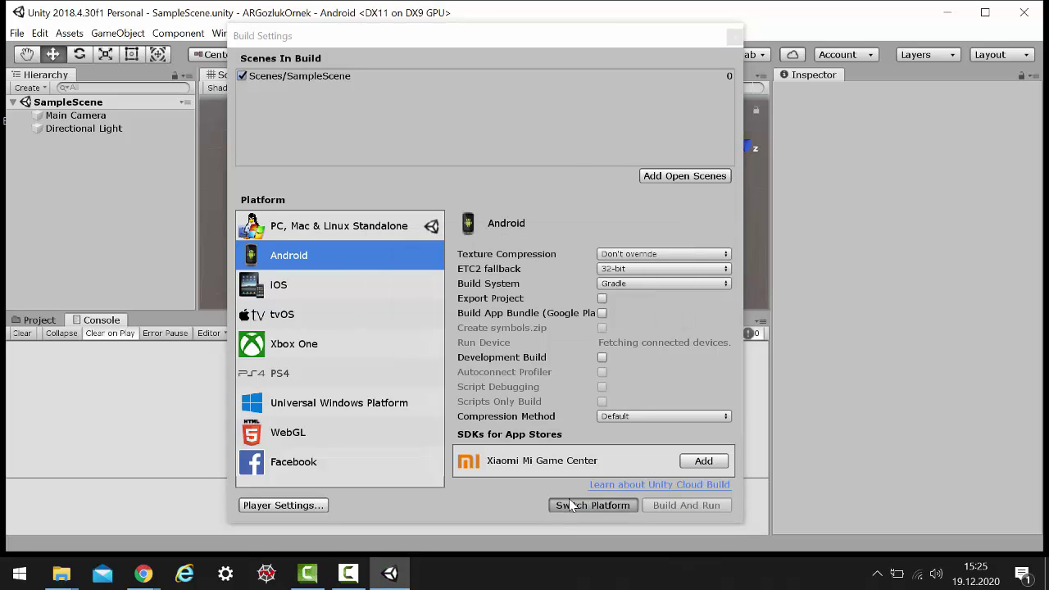
click(283, 507)
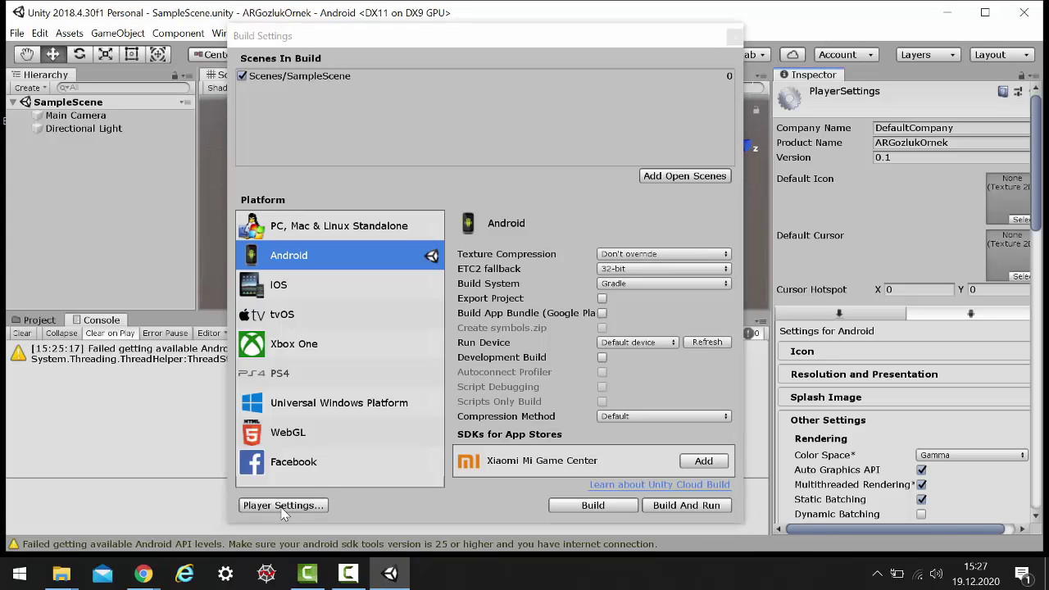
Change the Android package name to com.gop.ARGozlukOrnek, replacing DefaultCompany with gop.
scroll(887, 471, down, 2)
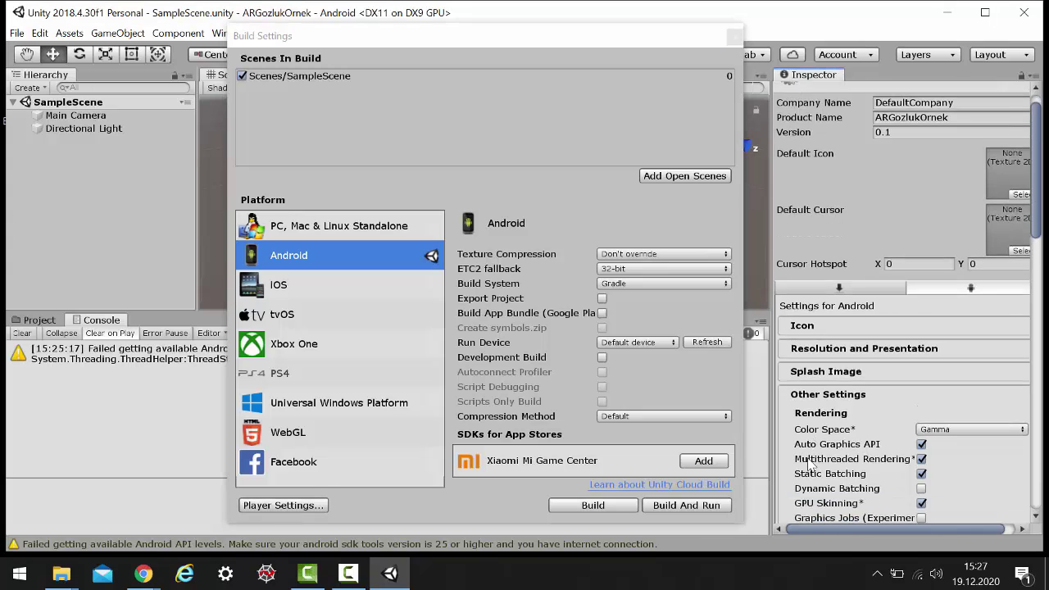
scroll(888, 471, down, 1)
scroll(887, 475, down, 6)
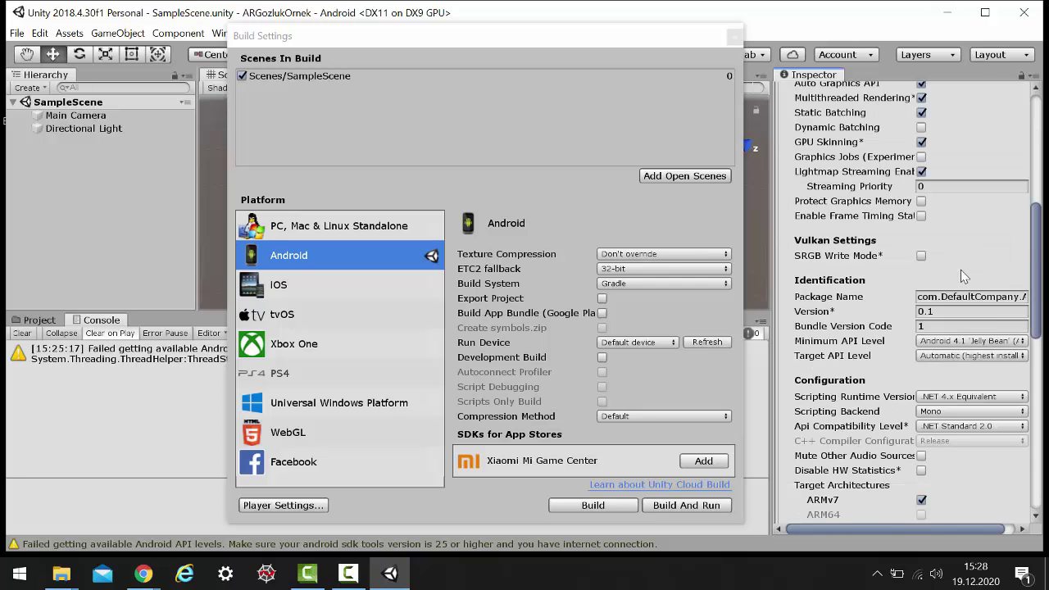
click(956, 296)
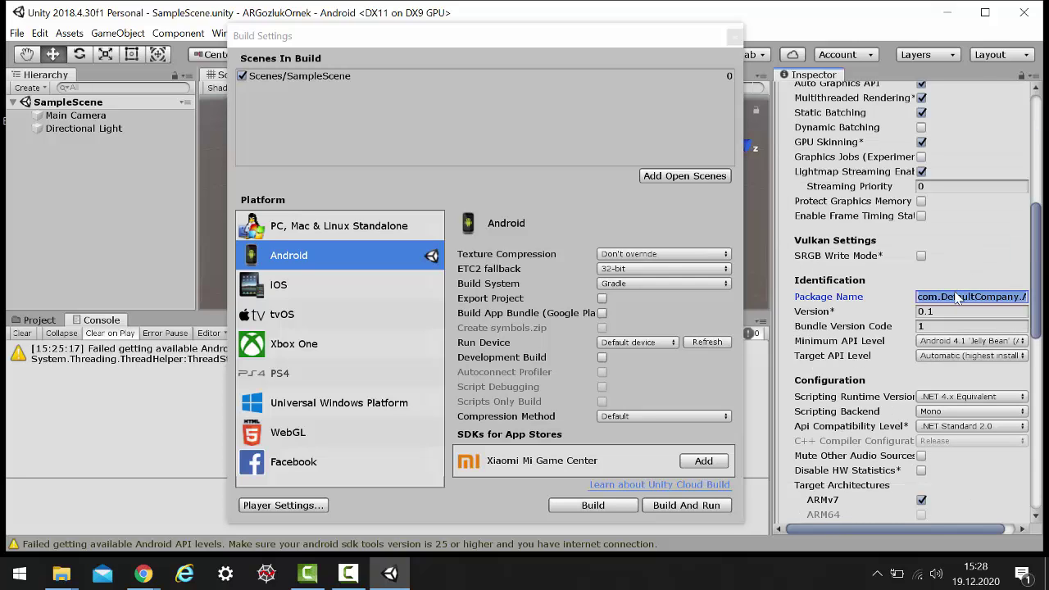
key(Home)
key(shift+Right)
key(shift+Right)
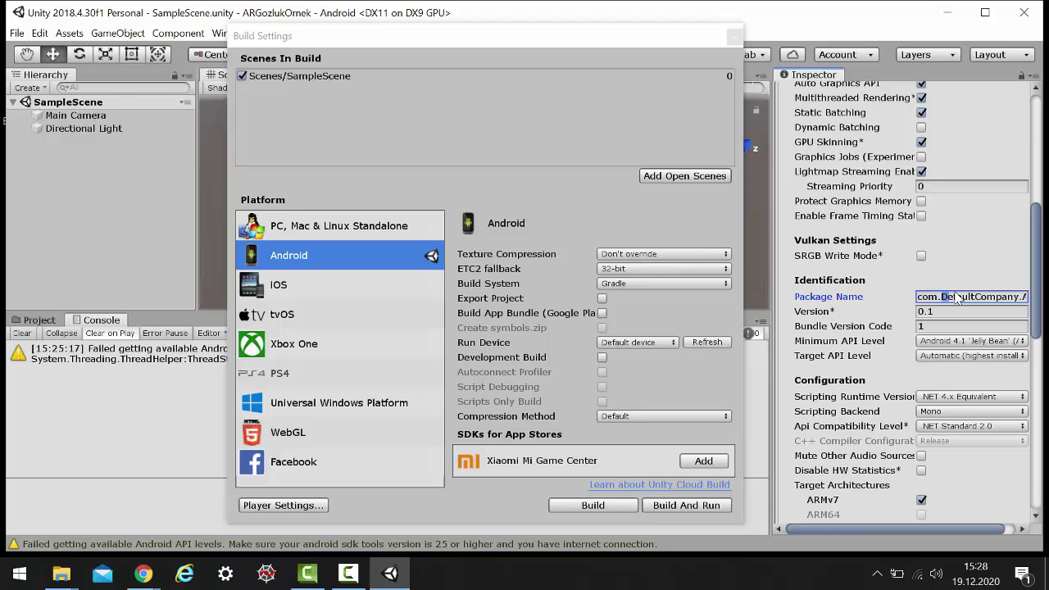
key(shift+Right)
key(shift+Right)
key(shift+Right)
key(shift+Right)
key(shift+Right)
key(shift+Right)
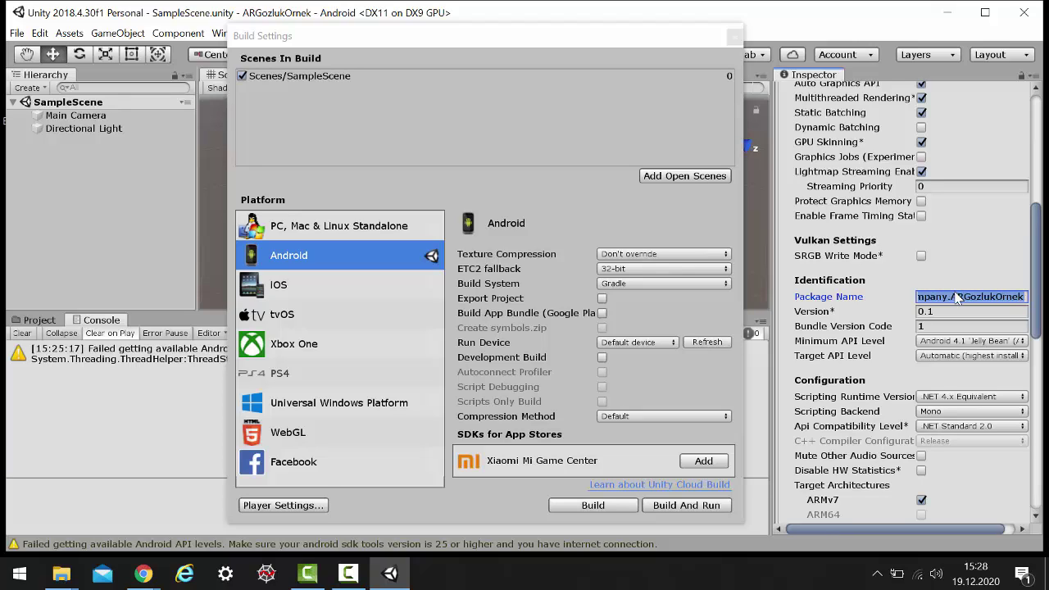
key(shift+Left)
key(shift+Left)
key(shift+Left)
key(shift+Left)
key(shift+Left)
key(shift+Left)
key(shift+Left)
key(shift+Left)
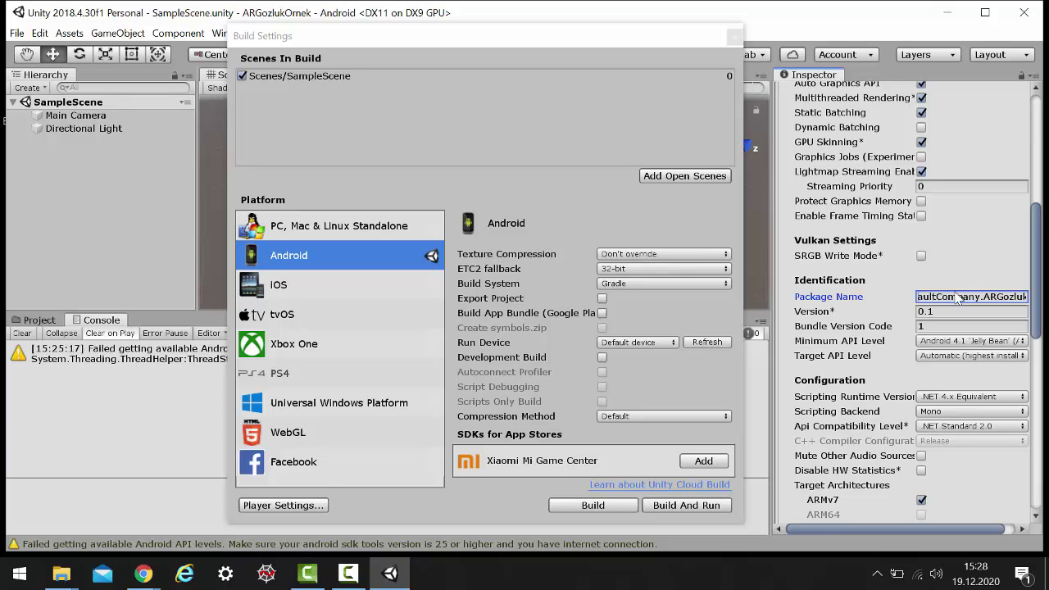
key(shift+Left)
key(shift+Left)
key(shift+Left)
key(shift+Right)
key(shift+Right)
key(shift+Right)
key(shift+Right)
key(shift+Right)
key(shift+Right)
key(shift+Right)
key(shift+Right)
key(shift+Right)
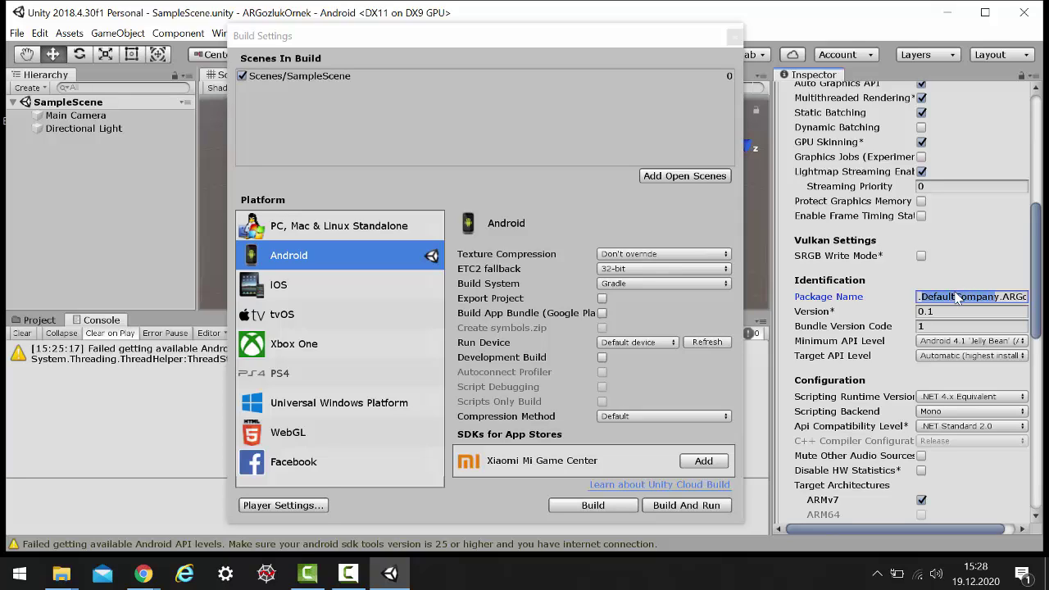
text(com.gop.ARGozlukOrne)
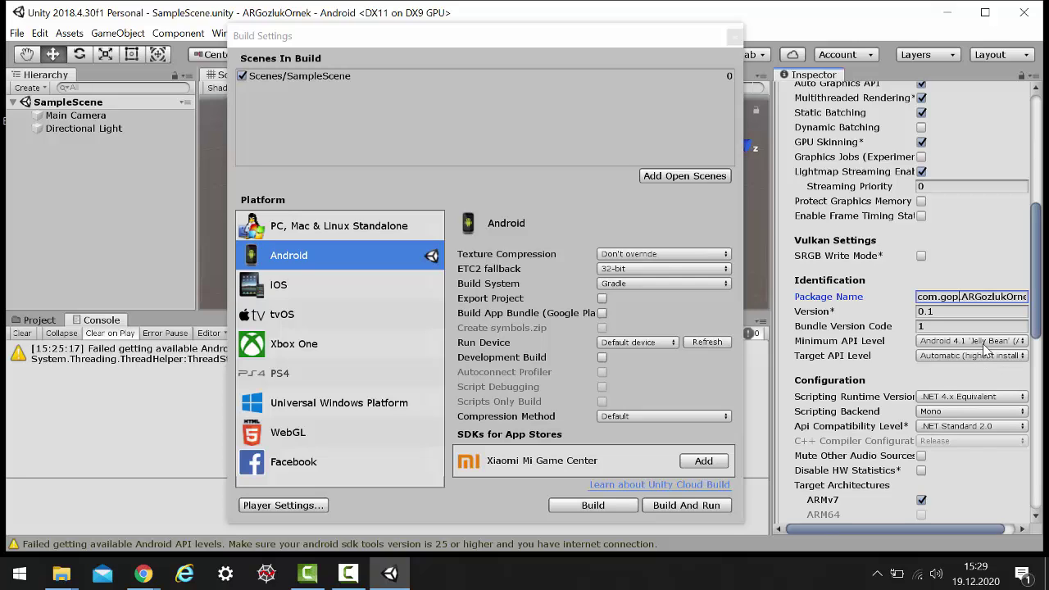
Set the Minimum API Level to Android 6.0 Marshmallow.
click(983, 342)
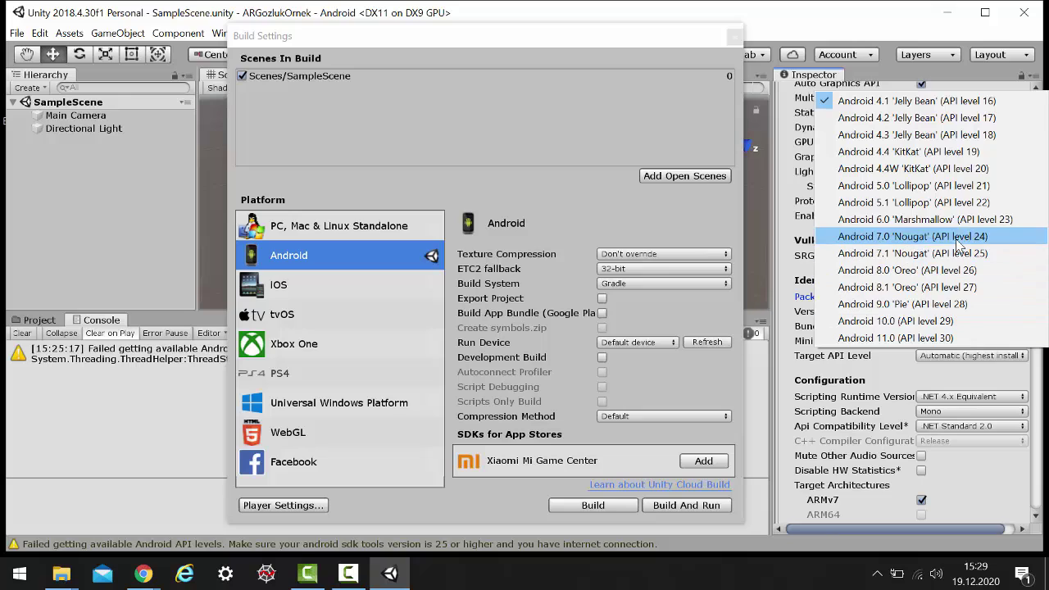
click(950, 219)
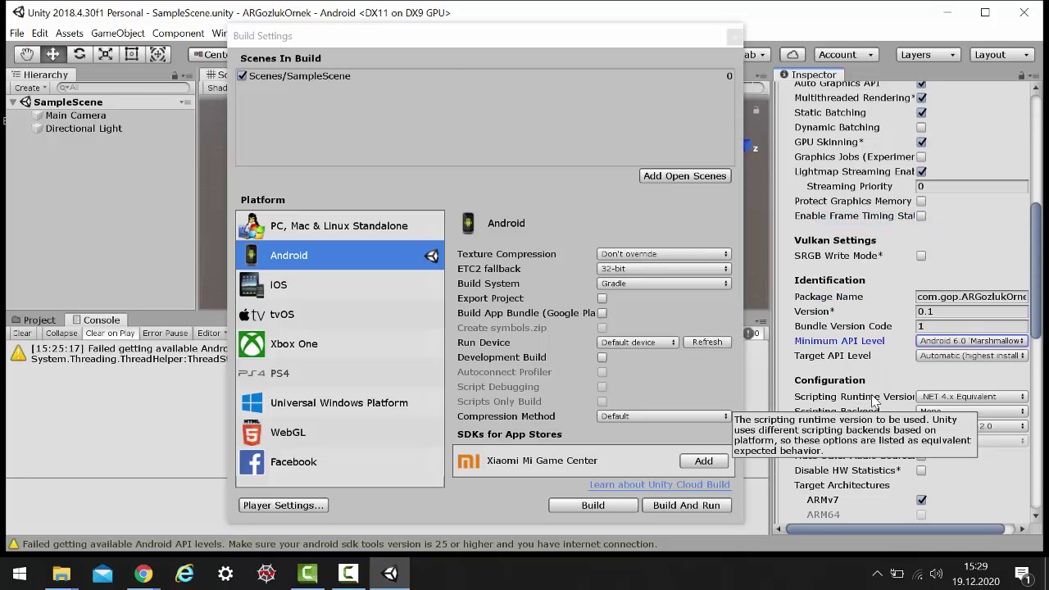
scroll(873, 399, down, 5)
scroll(873, 400, down, 3)
scroll(873, 400, down, 5)
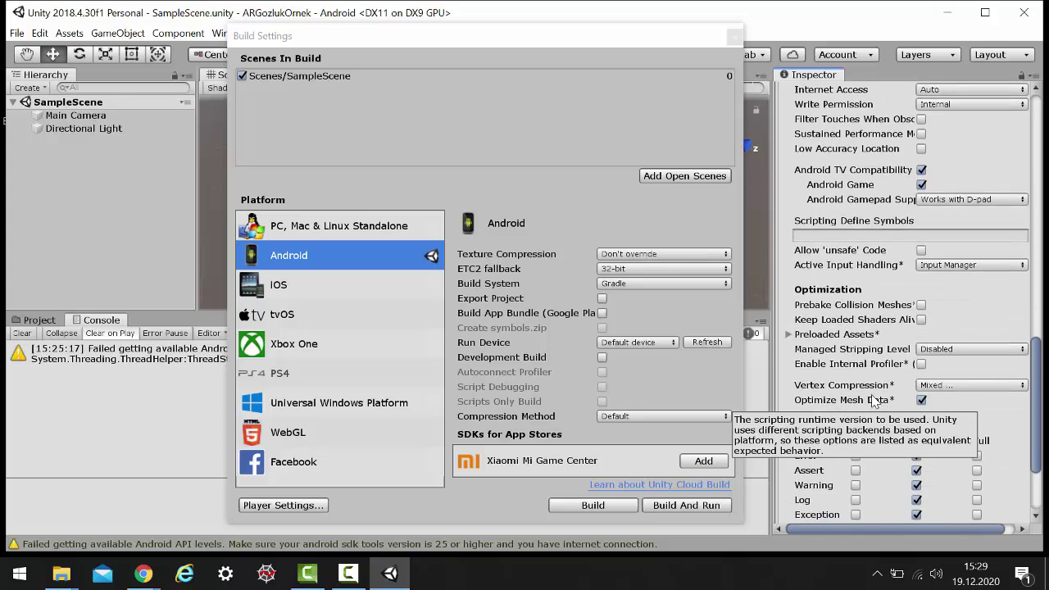
scroll(873, 399, down, 3)
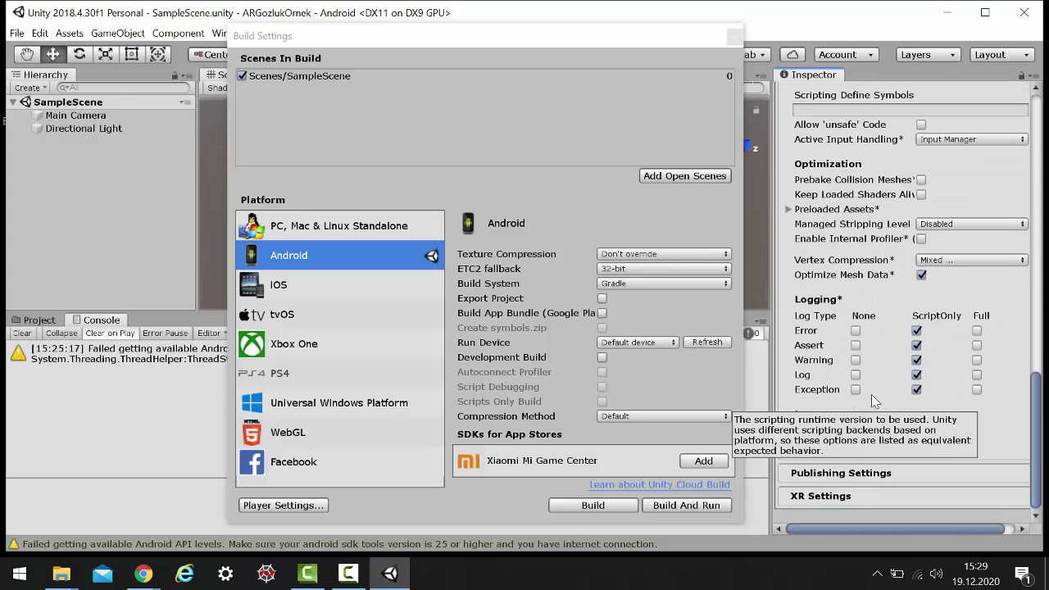
In XR Settings, enable Virtual Reality Supported and Vuforia Augmented Reality.
click(836, 496)
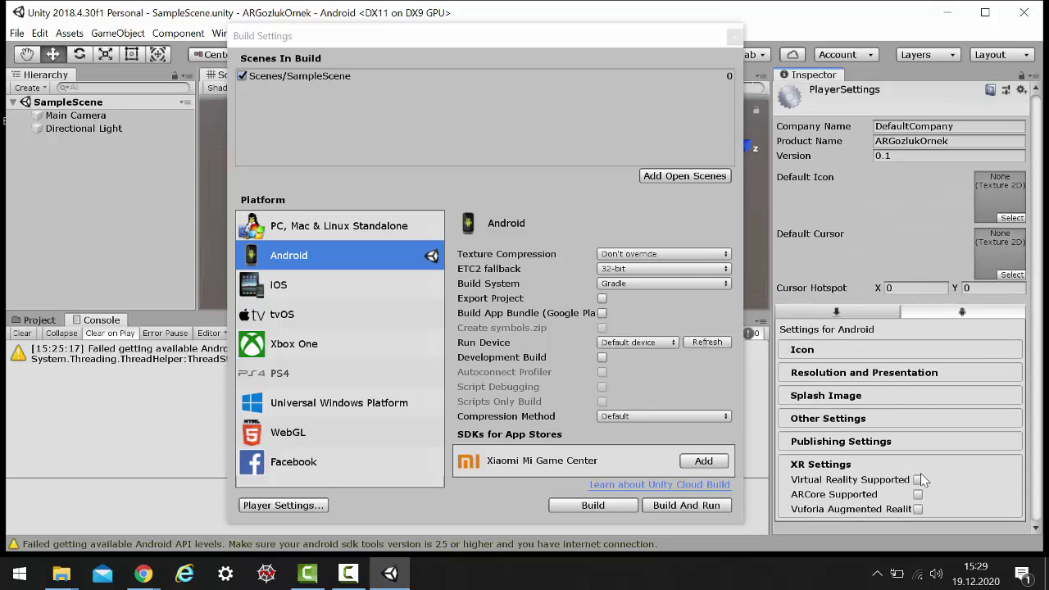
click(920, 475)
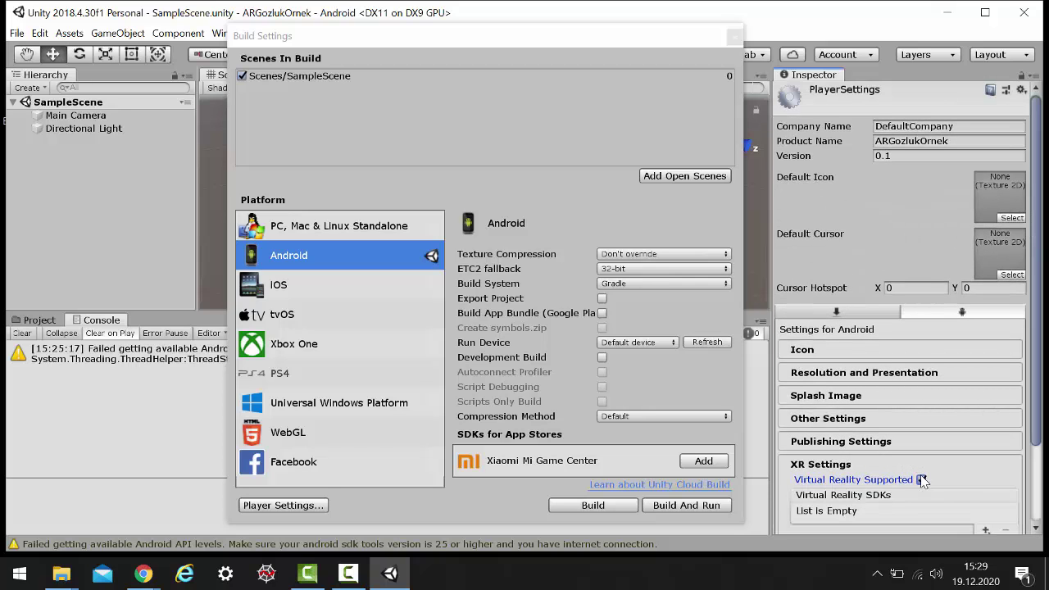
scroll(917, 471, down, 2)
scroll(915, 463, down, 2)
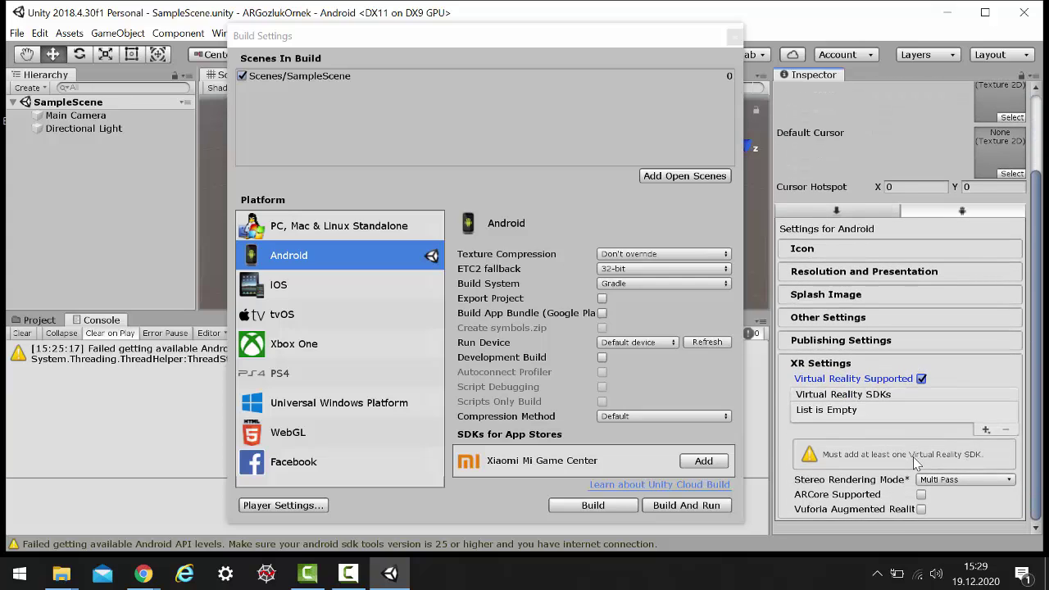
click(922, 509)
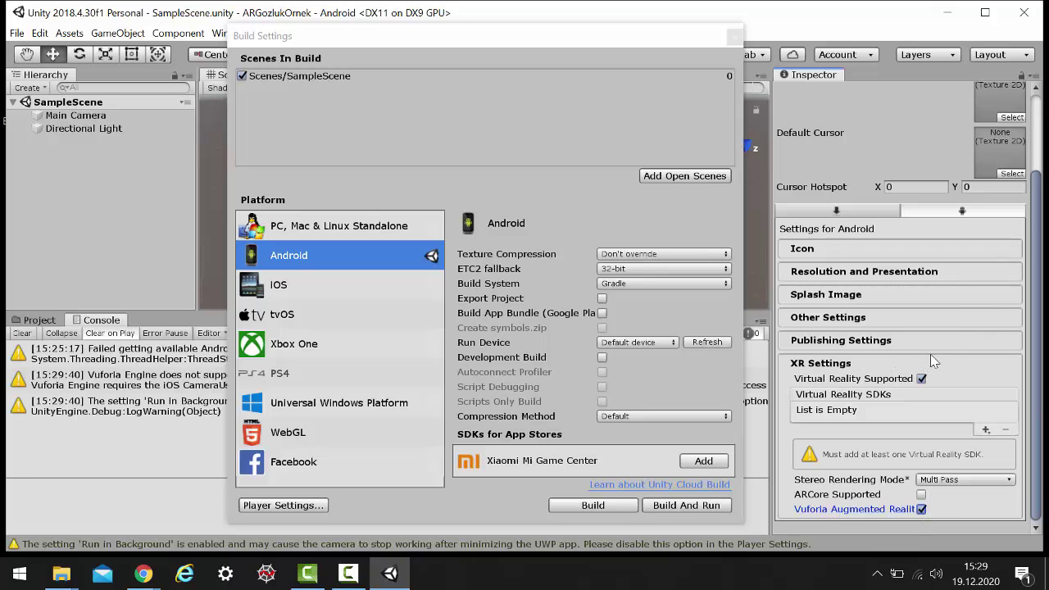
Add Vuforia and Cardboard to the Virtual Reality SDKs list.
click(985, 430)
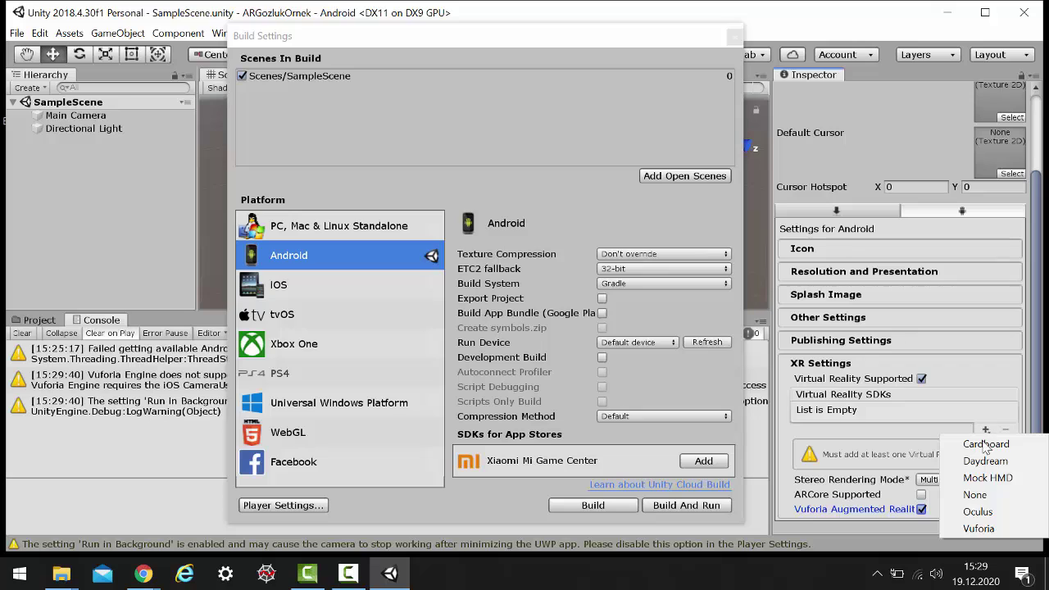
click(977, 529)
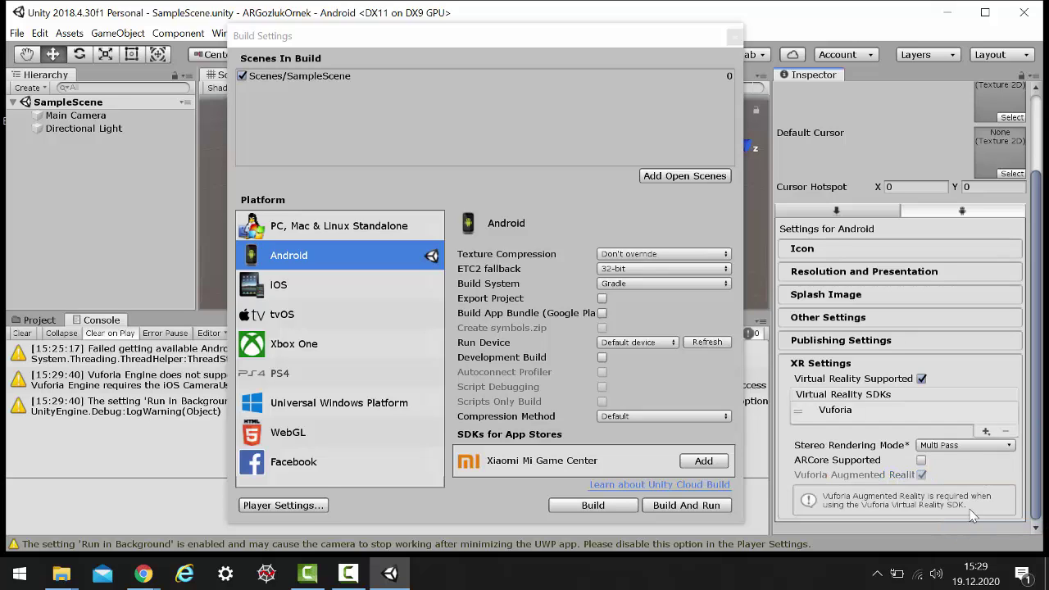
click(984, 431)
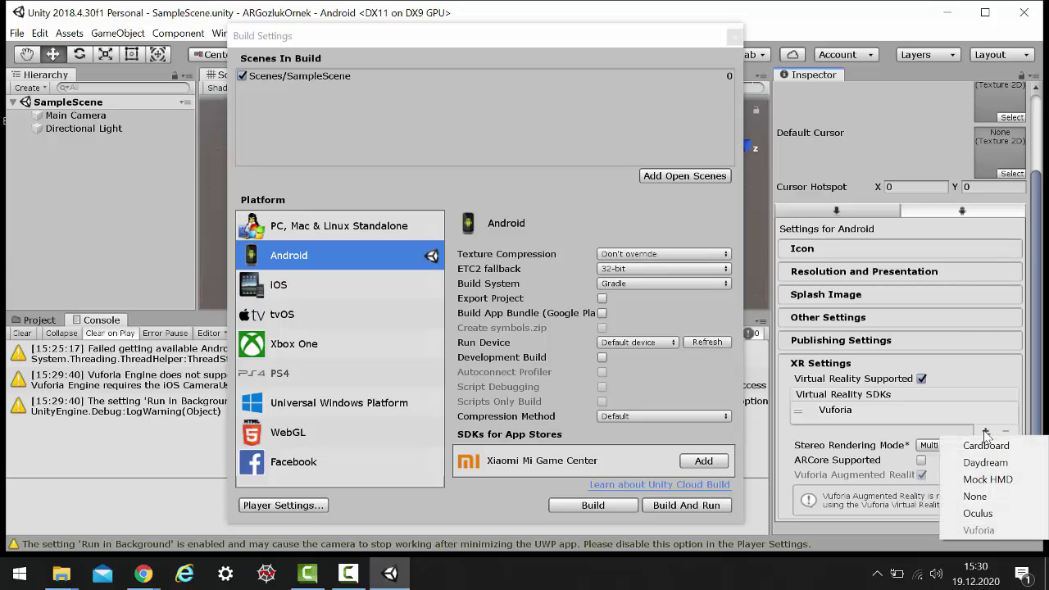
click(985, 444)
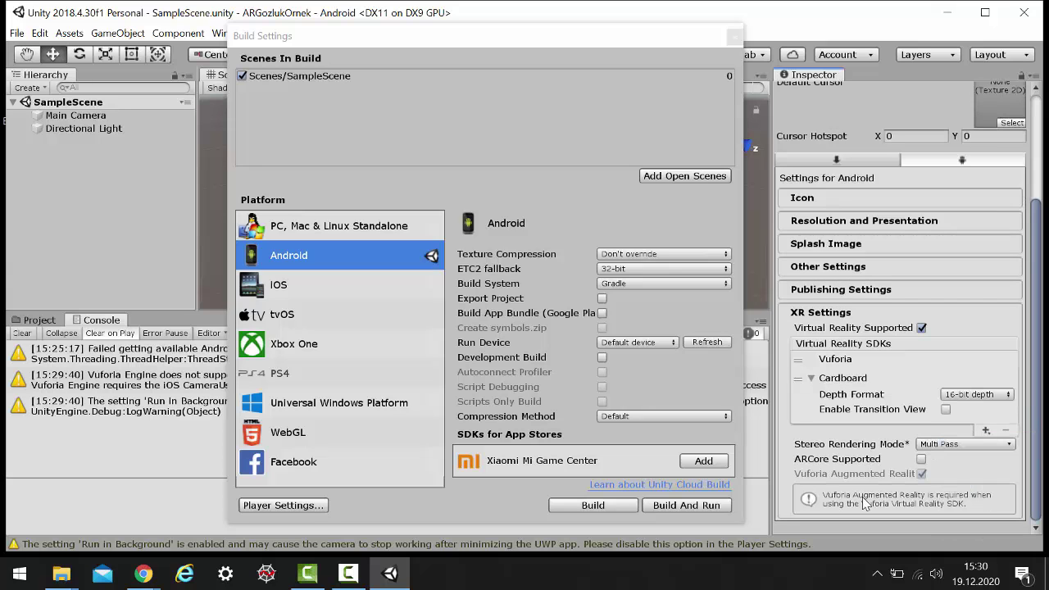
click(564, 505)
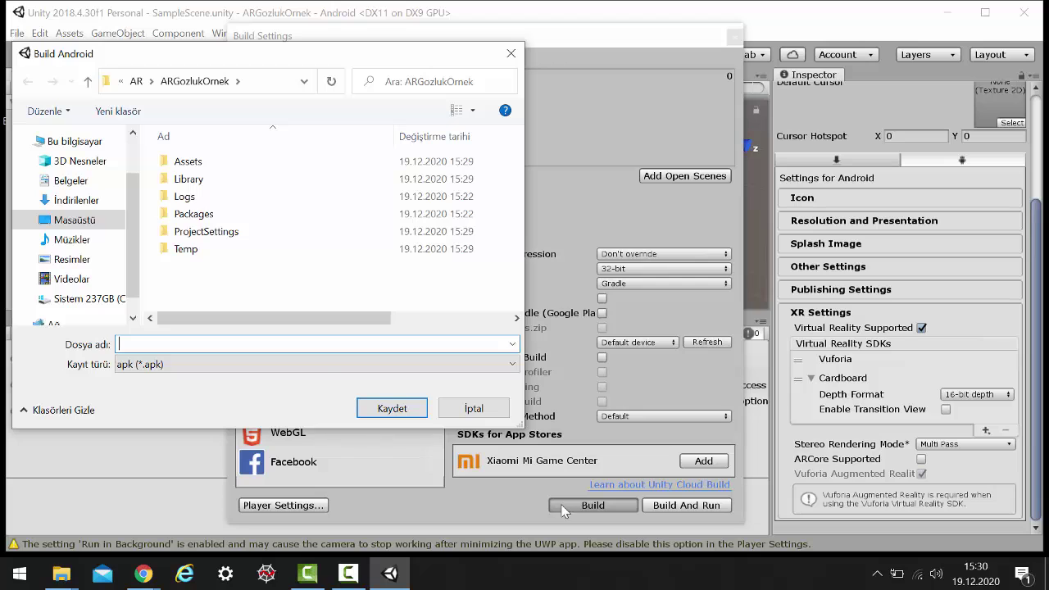
Save the Android build as ARGozluk and let the APK build finish.
text(ARGozluk)
click(401, 410)
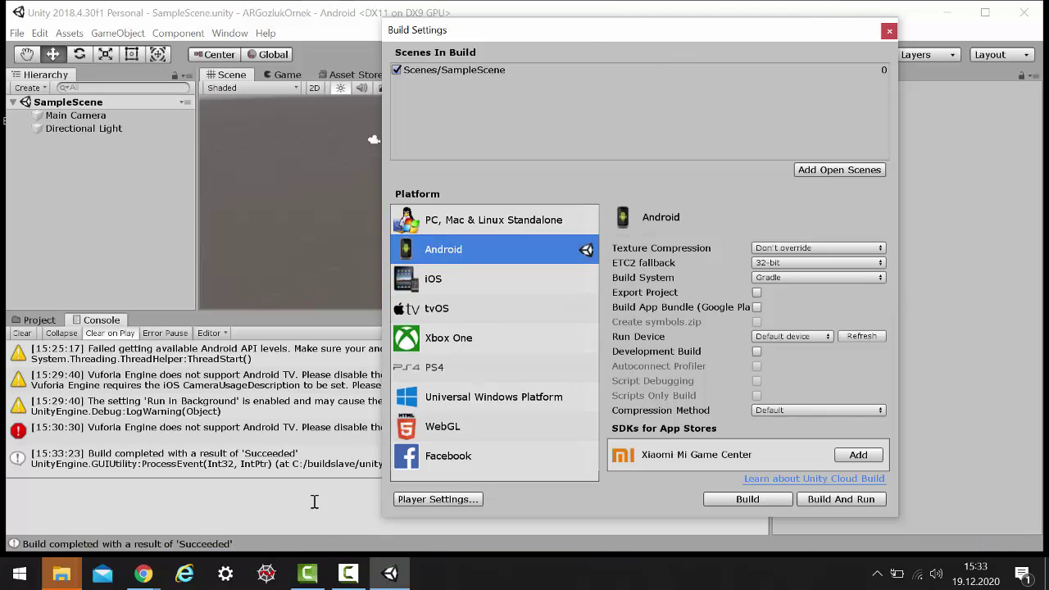
Uncheck Android TV Compatibility in Other Settings and close the Build Settings window.
drag(579, 35, 320, 65)
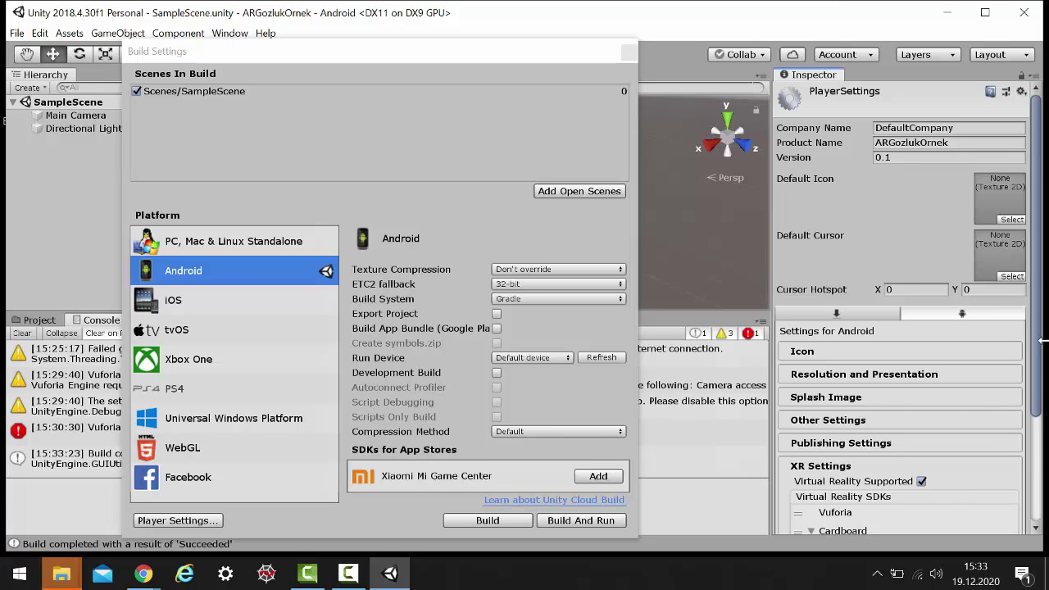
click(860, 426)
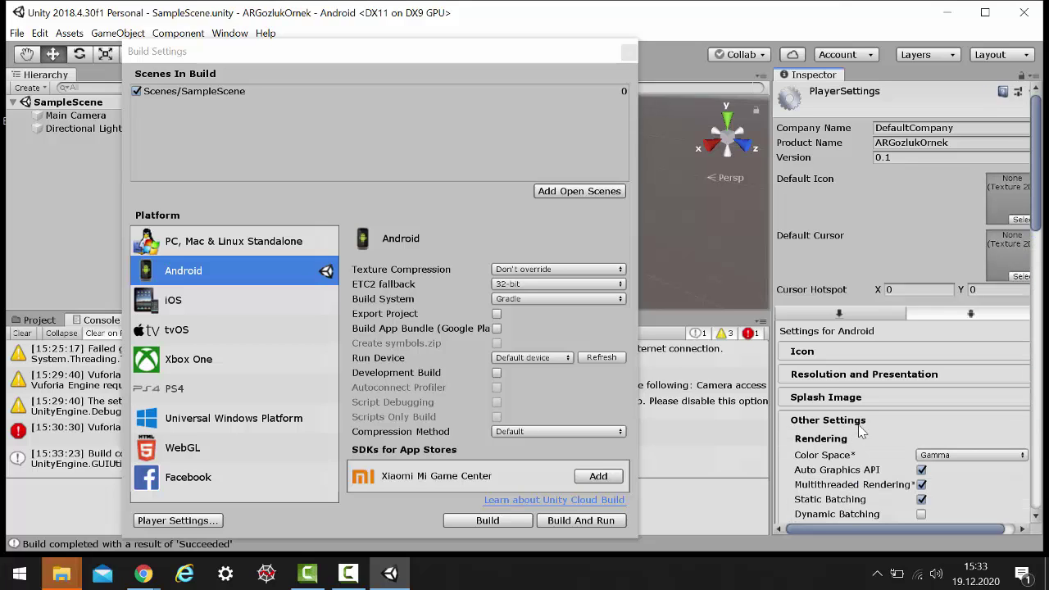
scroll(860, 431, down, 4)
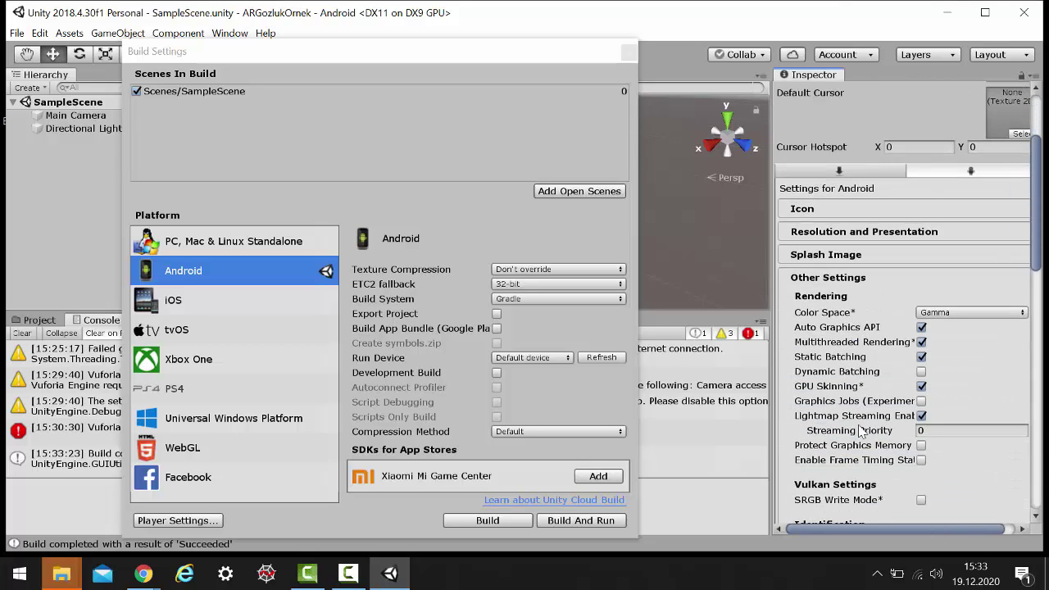
scroll(860, 432, down, 3)
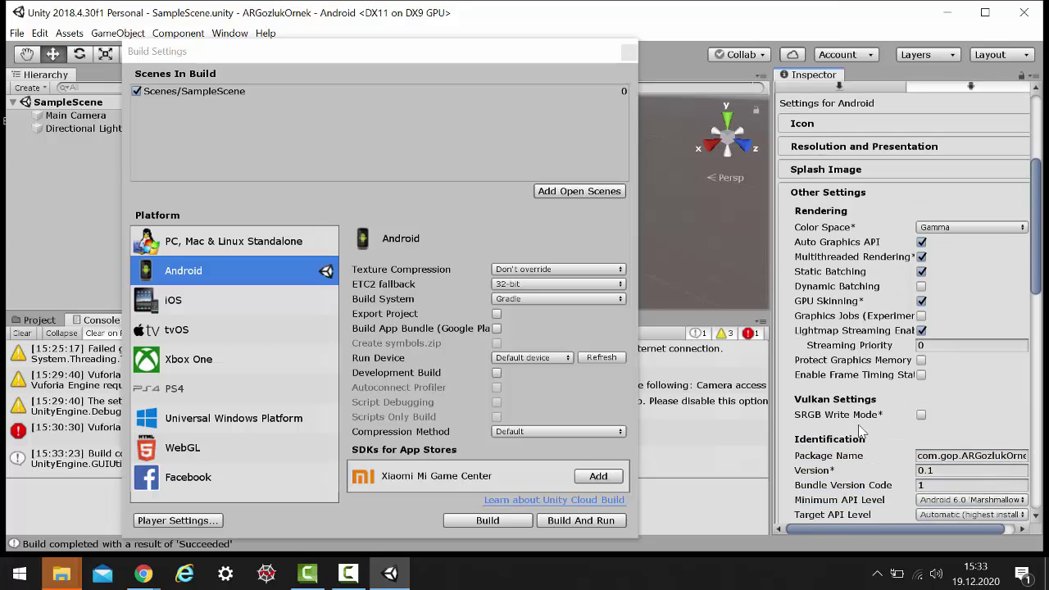
scroll(860, 432, down, 1)
scroll(861, 432, down, 3)
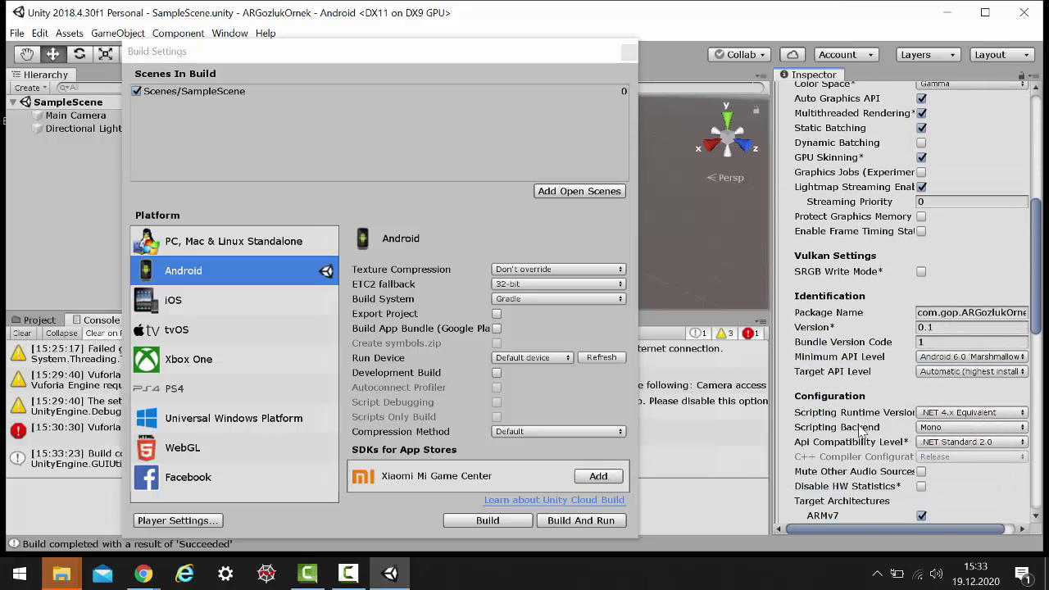
scroll(860, 432, down, 1)
scroll(860, 432, down, 1)
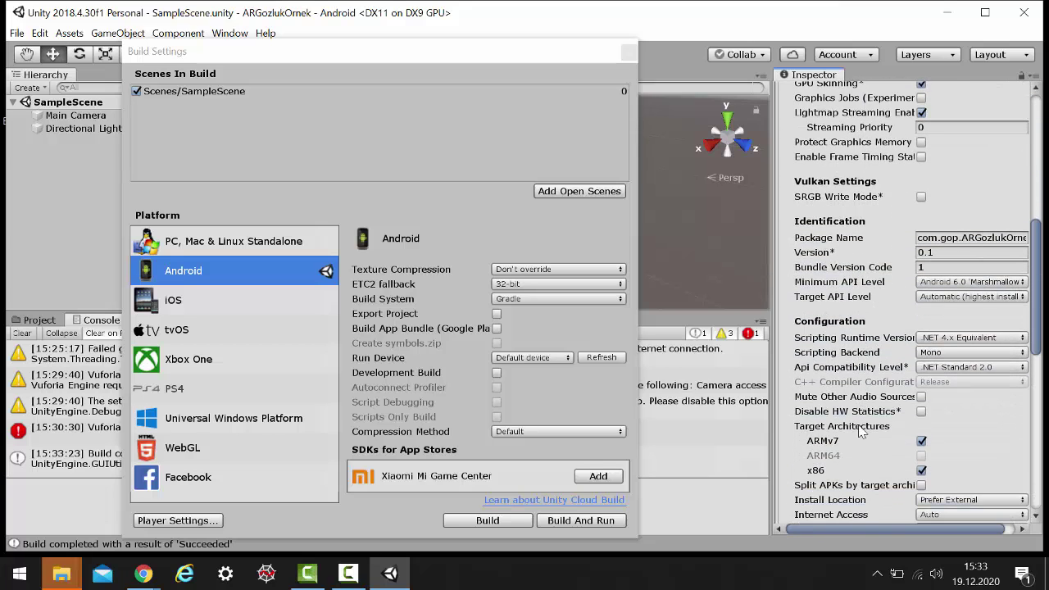
scroll(860, 432, down, 1)
scroll(860, 431, down, 2)
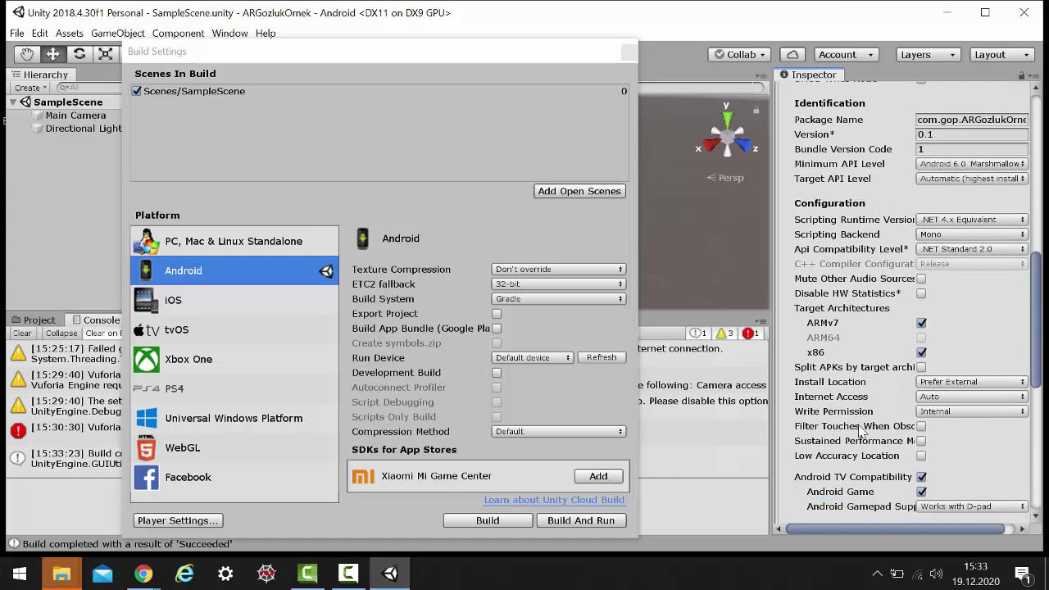
scroll(860, 432, down, 1)
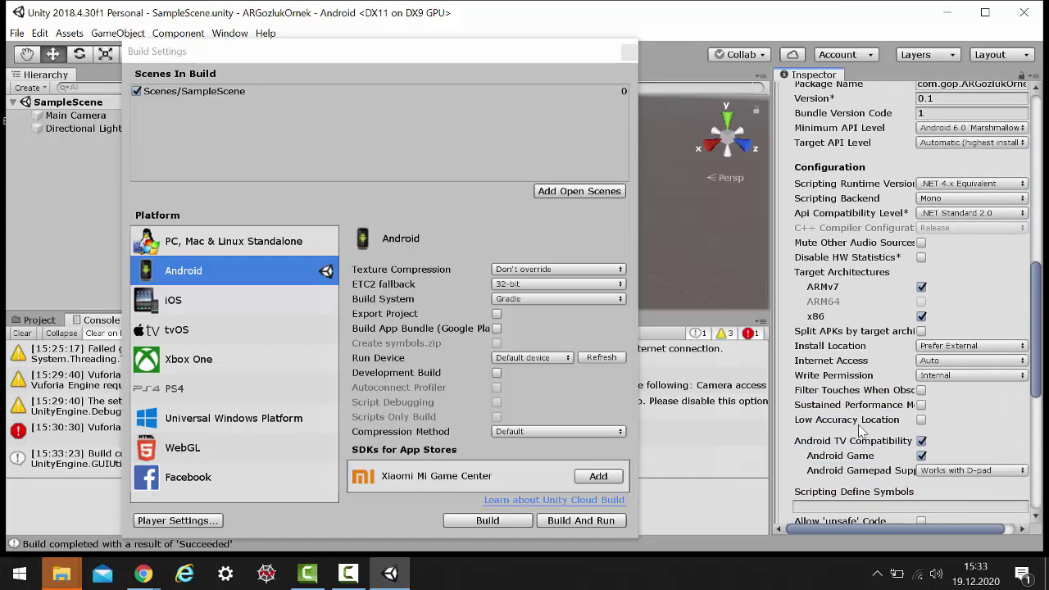
click(921, 441)
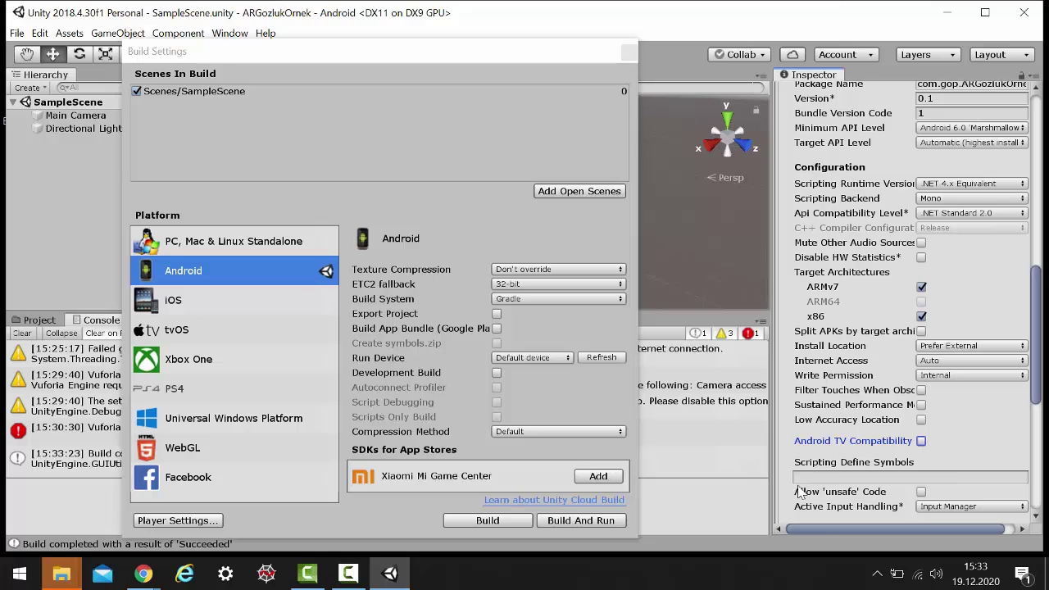
click(628, 52)
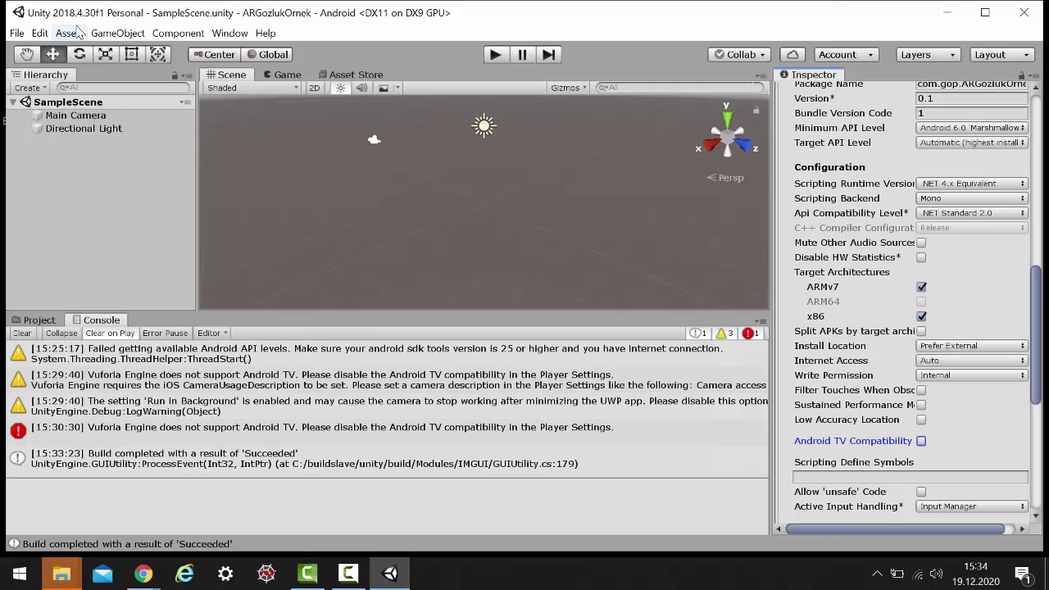
Add a Vuforia Engine AR Camera to the scene, importing the Vuforia assets.
click(114, 33)
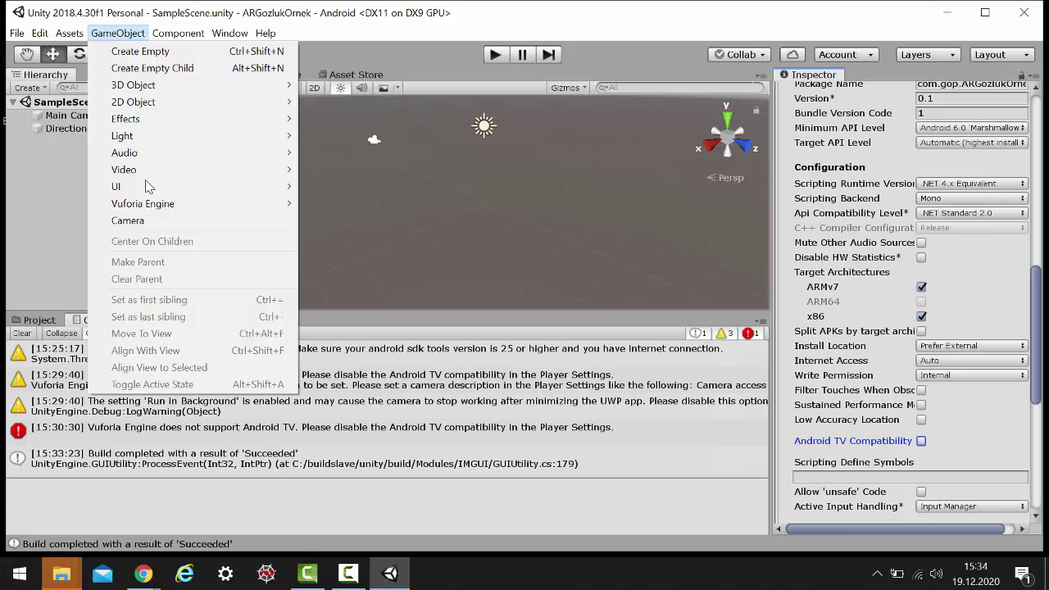
mouse_move(171, 209)
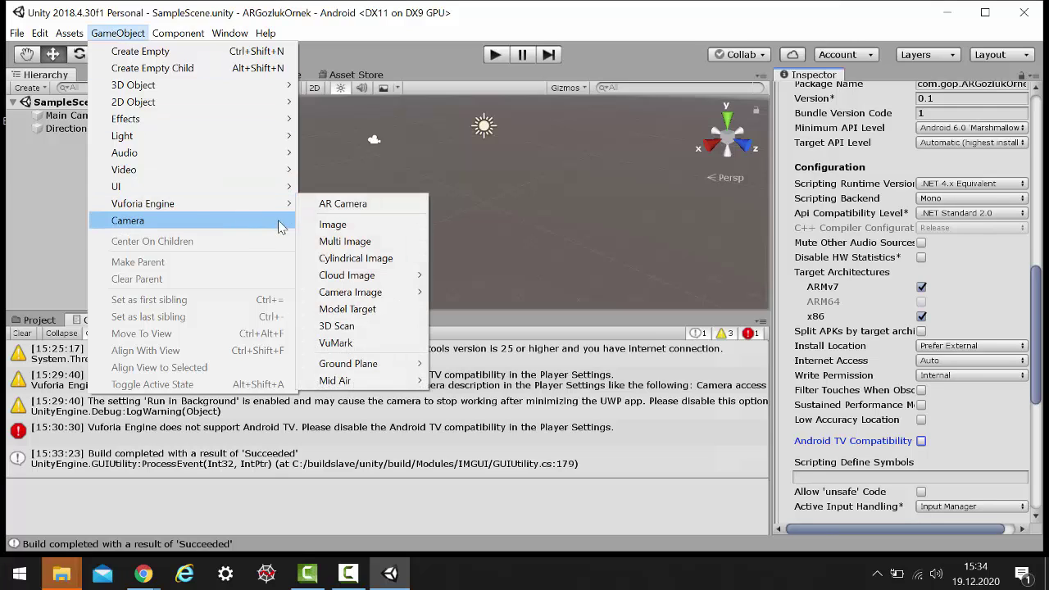
click(345, 211)
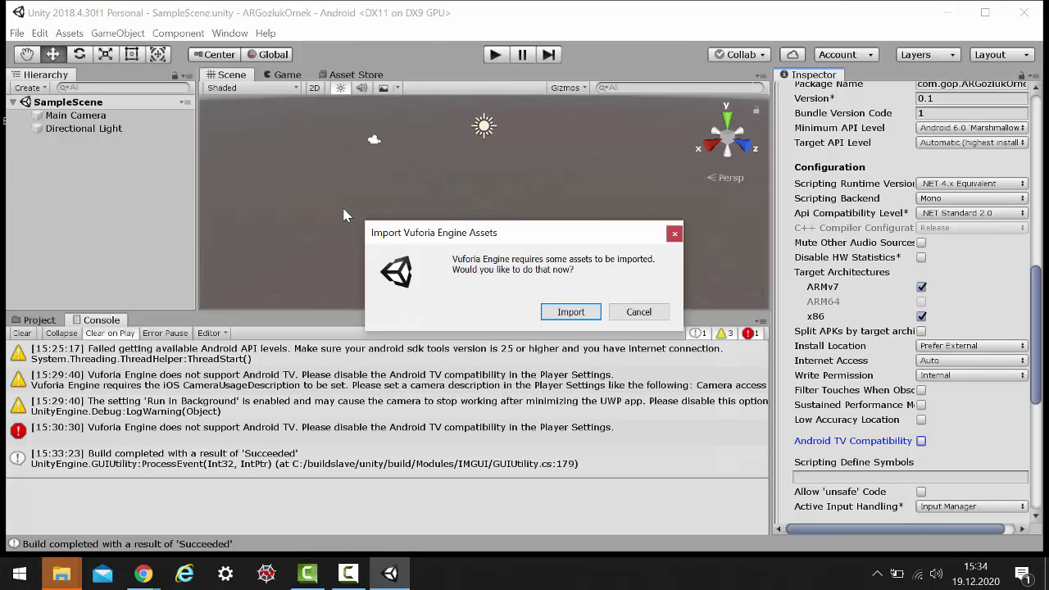
click(571, 312)
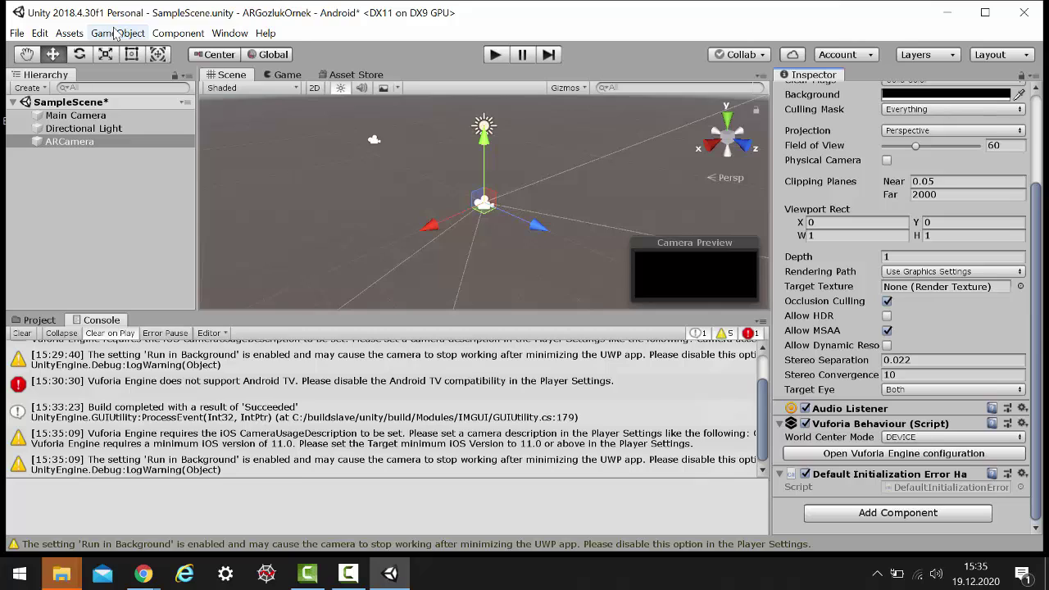
Add a Vuforia Image Target with the default database and place it below ARCamera.
click(116, 33)
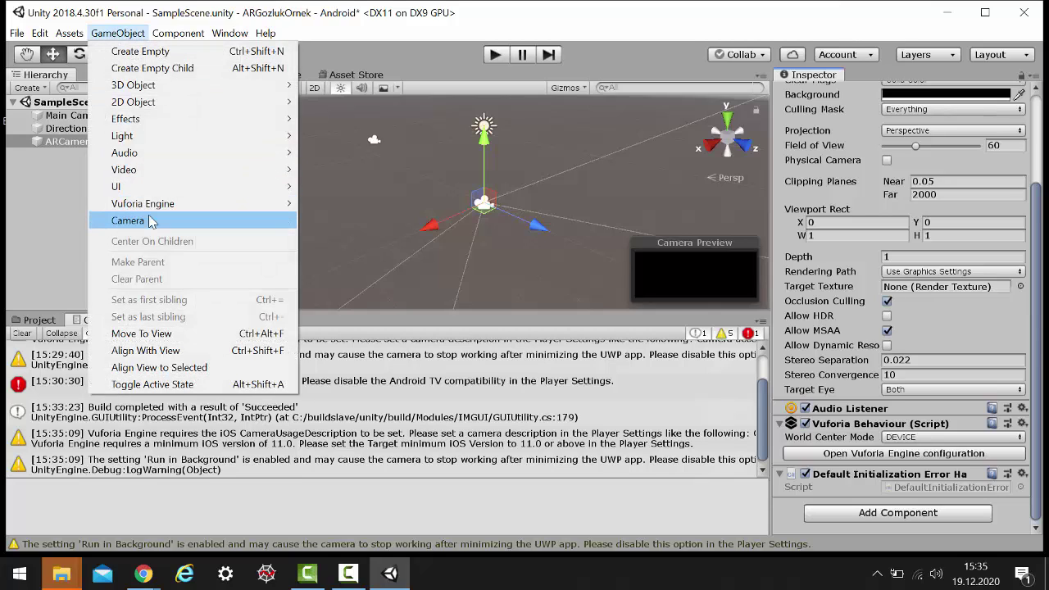
mouse_move(169, 205)
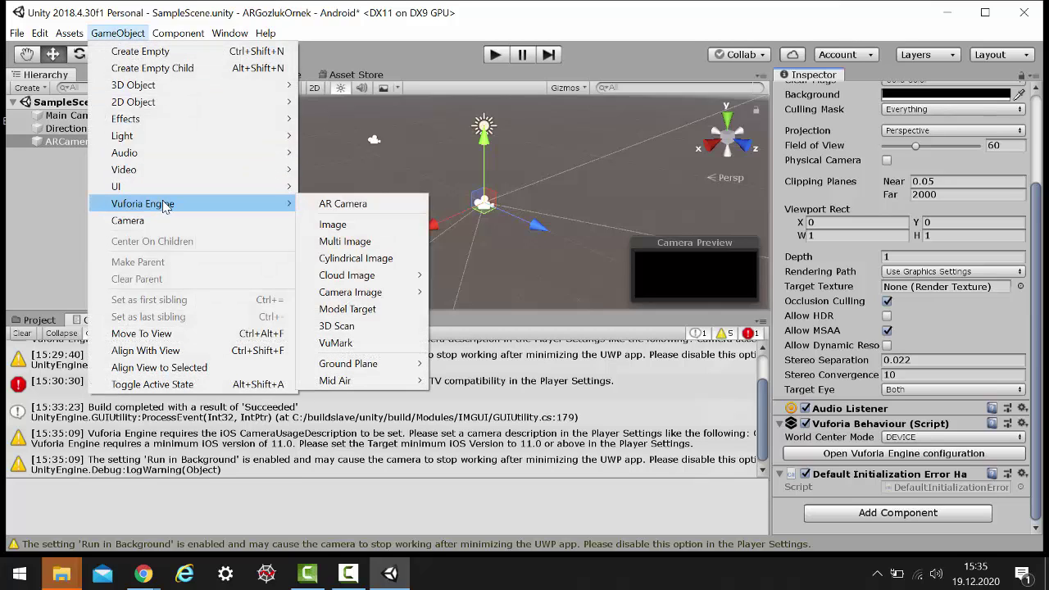
click(338, 220)
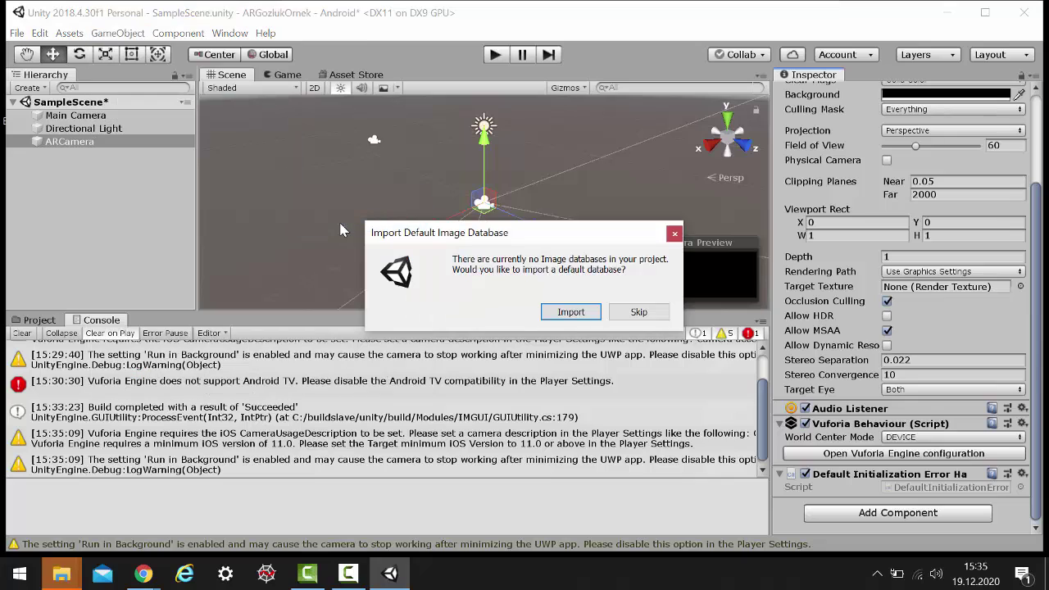
click(564, 312)
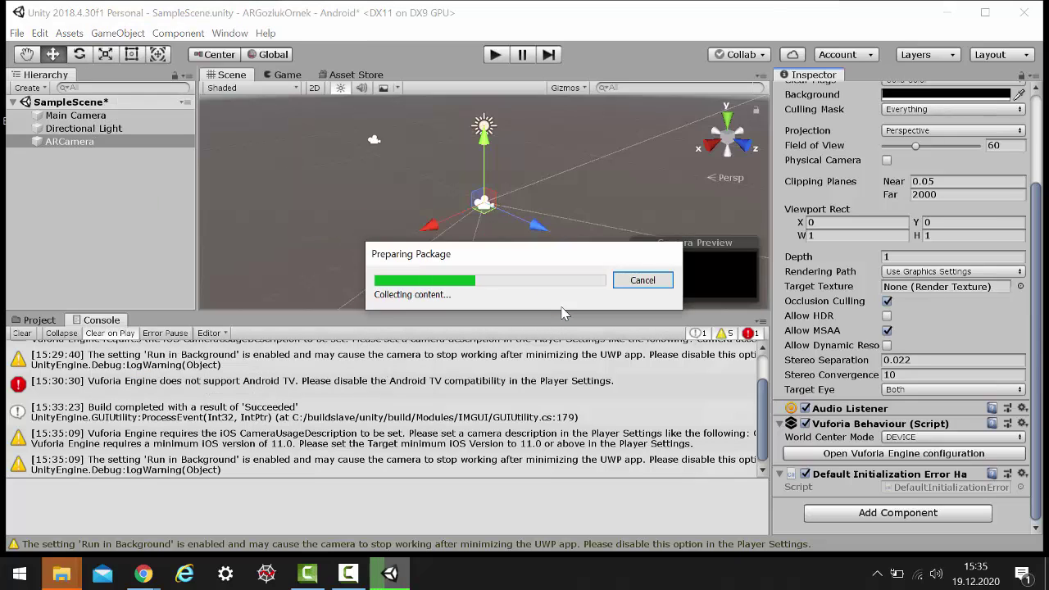
drag(88, 151, 63, 143)
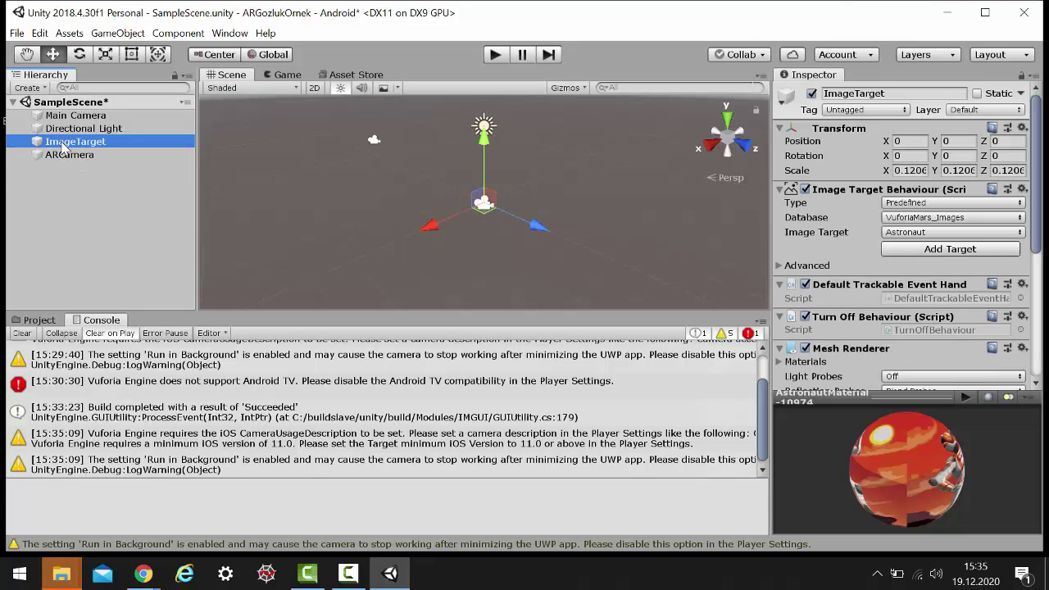
drag(62, 147, 65, 162)
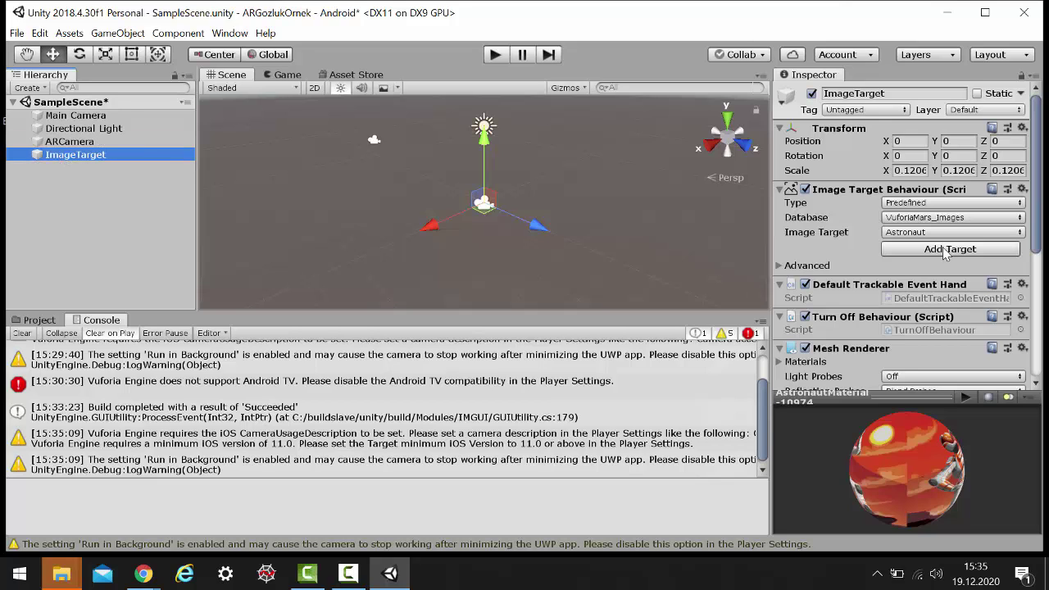
click(946, 251)
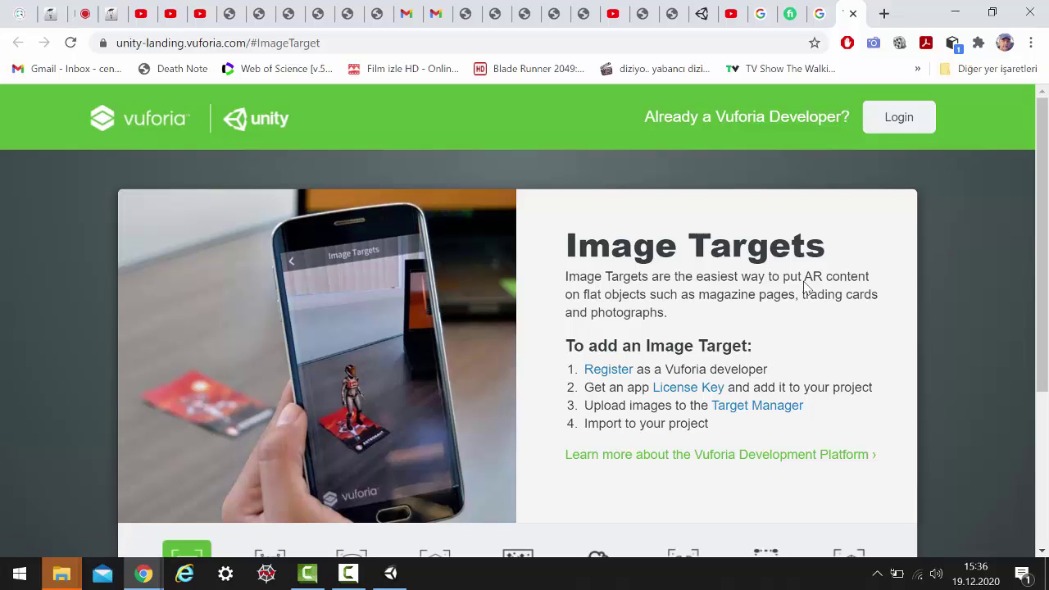
Log in to the Vuforia Developer Portal and copy the KursAR2020 license key.
click(890, 129)
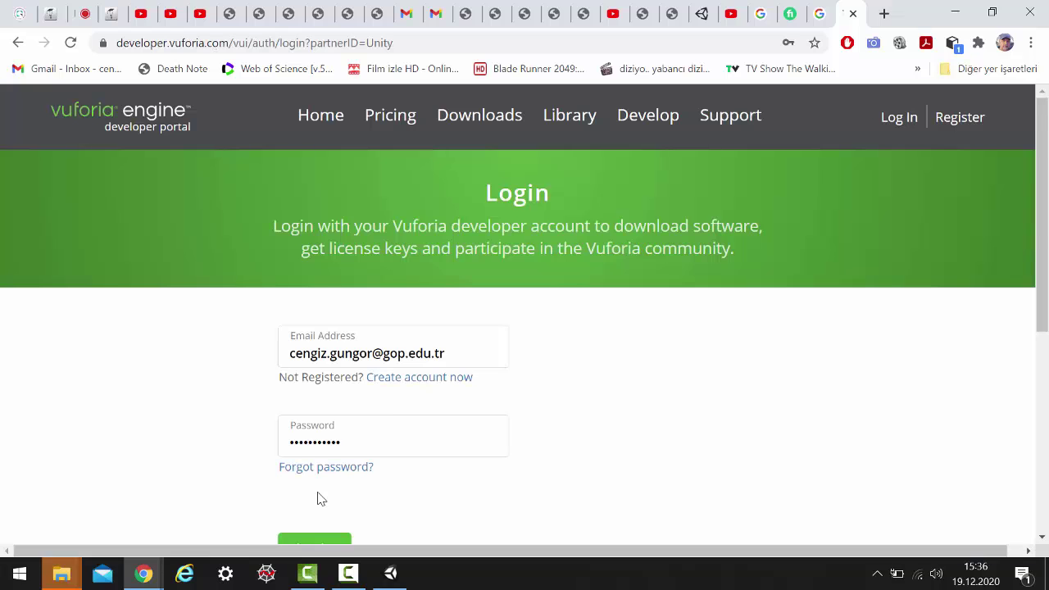
scroll(320, 496, down, 1)
click(302, 512)
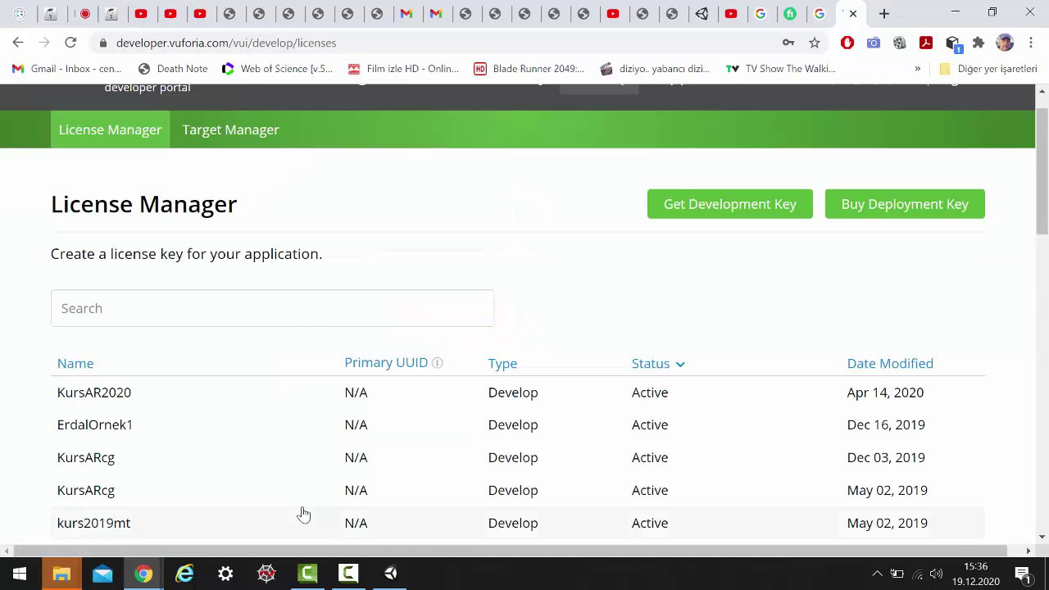
click(95, 393)
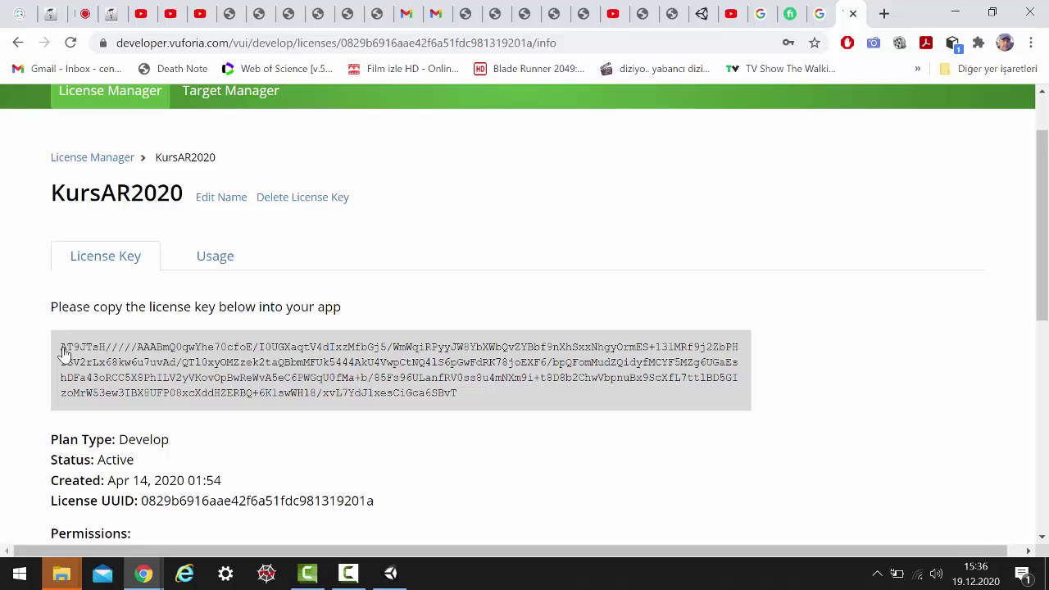
click(64, 352)
click(390, 573)
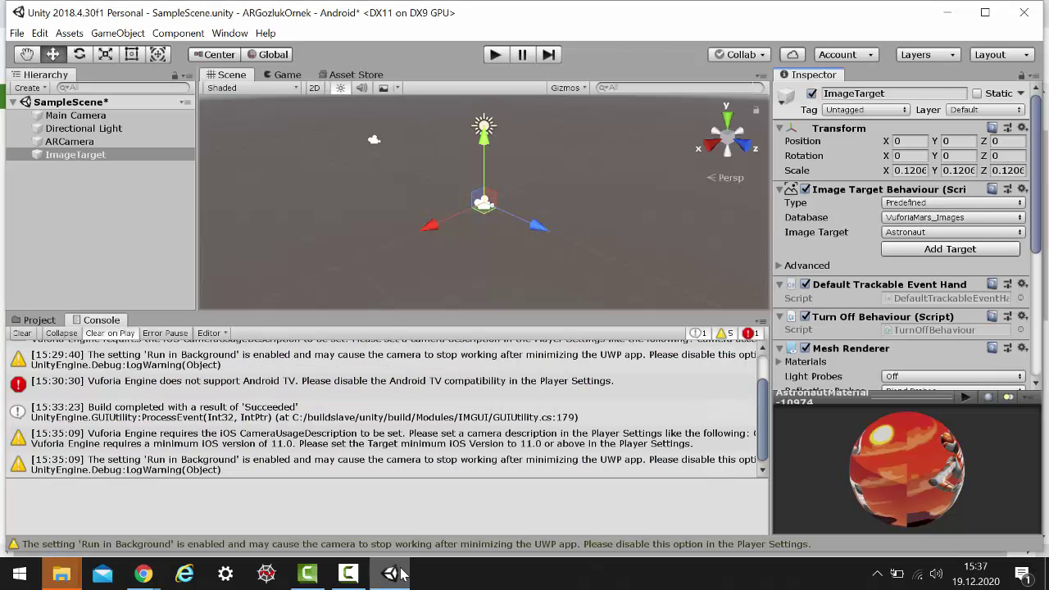
Paste the KursAR2020 key into App License Key in ARCamera's Vuforia Engine configuration.
click(90, 141)
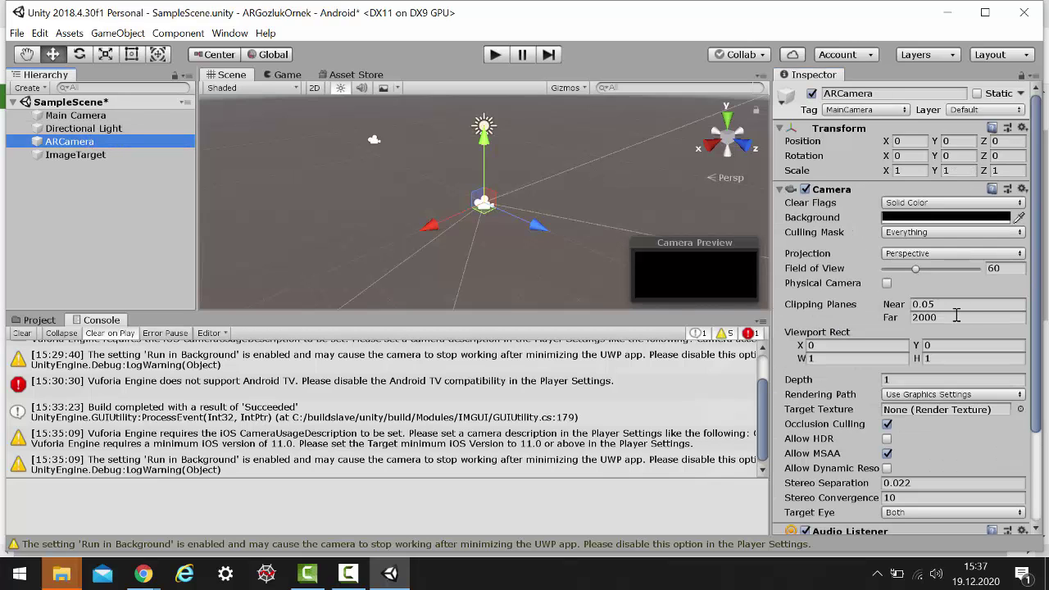
scroll(899, 450, down, 3)
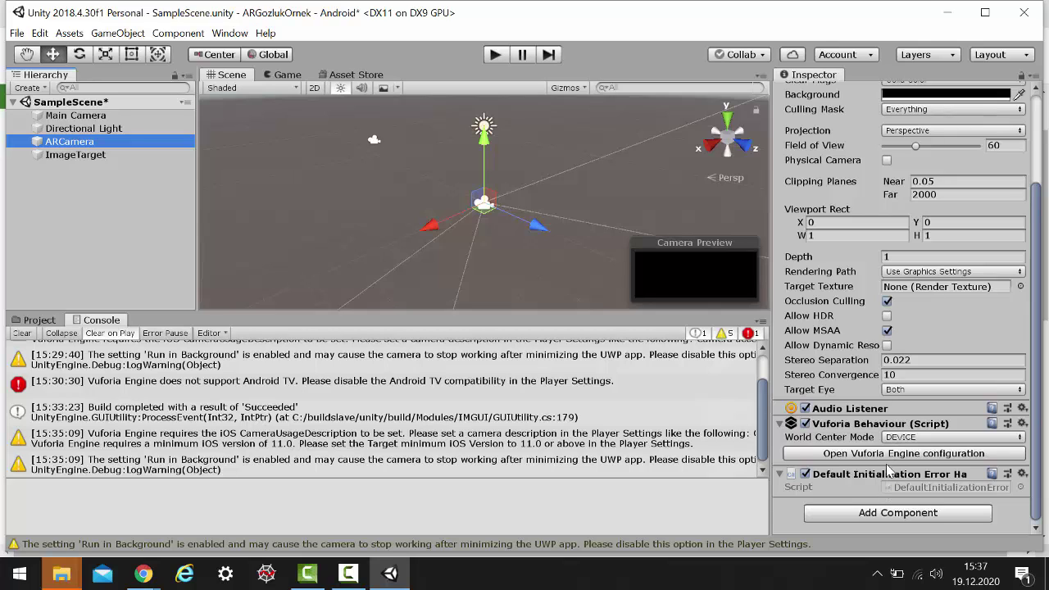
click(887, 454)
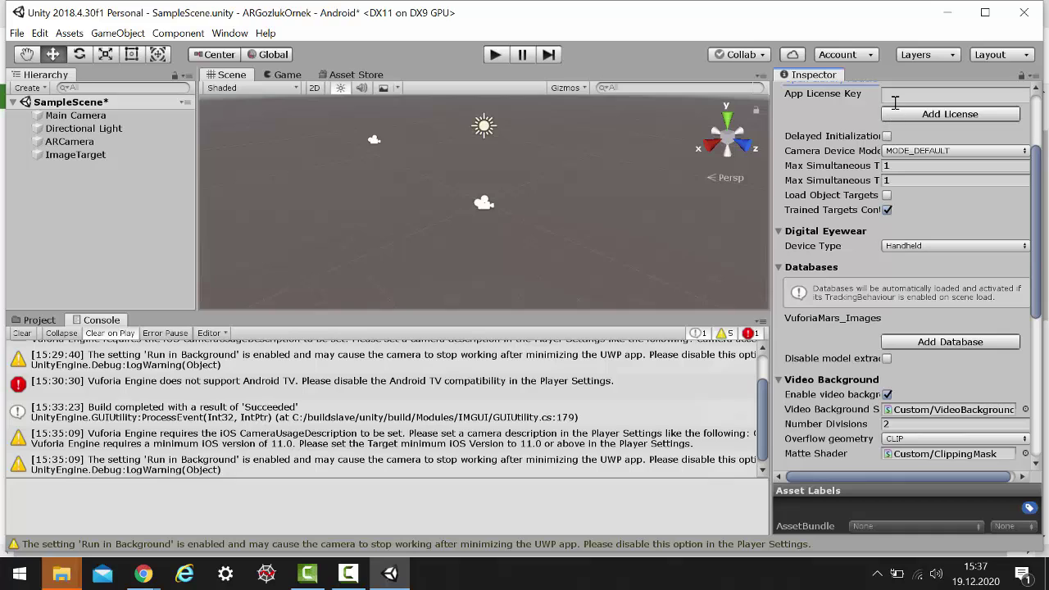
click(895, 97)
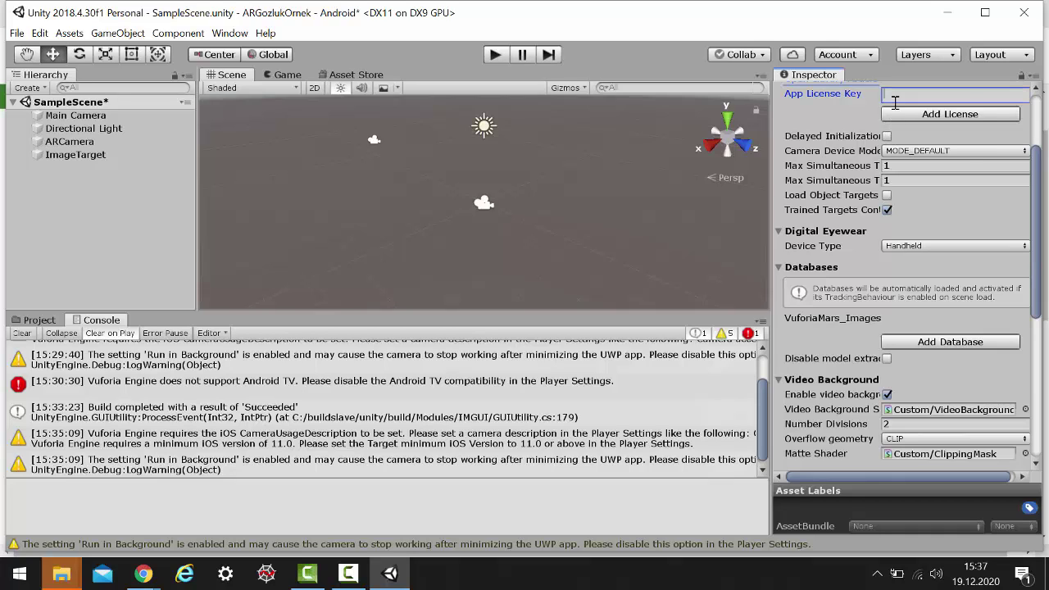
right_click(894, 102)
click(928, 147)
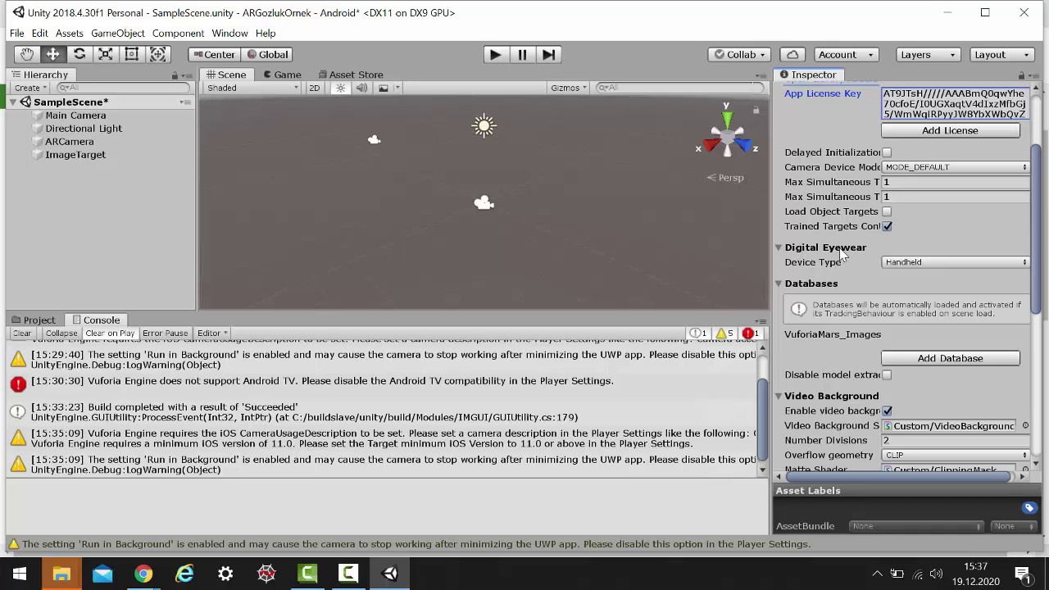
Switch the Vuforia Digital Eyewear Device Type to Phone + Viewer, using the Generic Cardboard viewer.
click(901, 263)
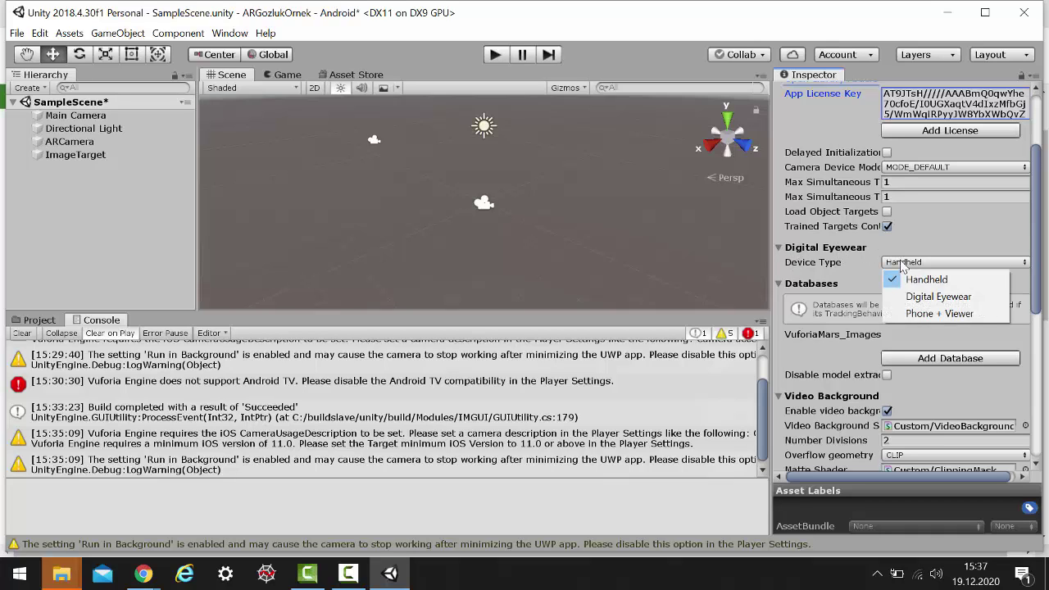
click(923, 315)
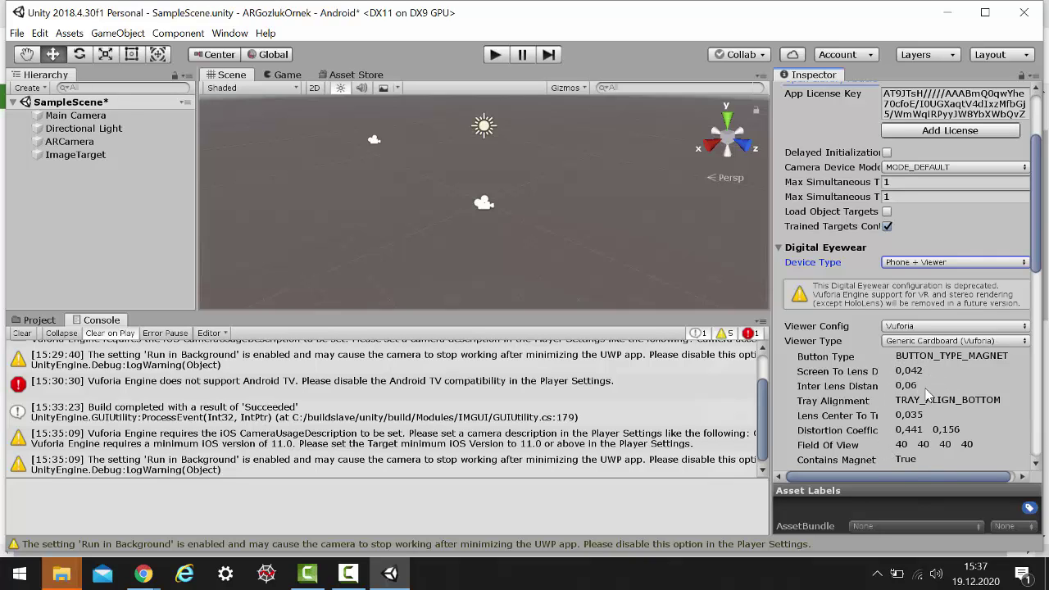
scroll(928, 395, down, 3)
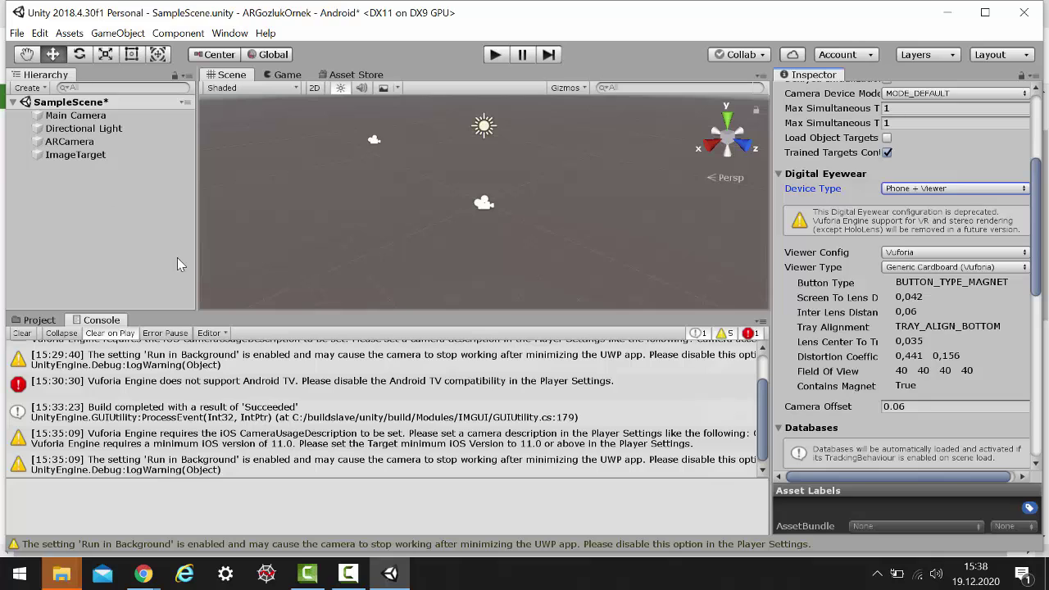
Open the AR-Emir database in the Vuforia Target Manager.
mouse_move(143, 573)
click(119, 518)
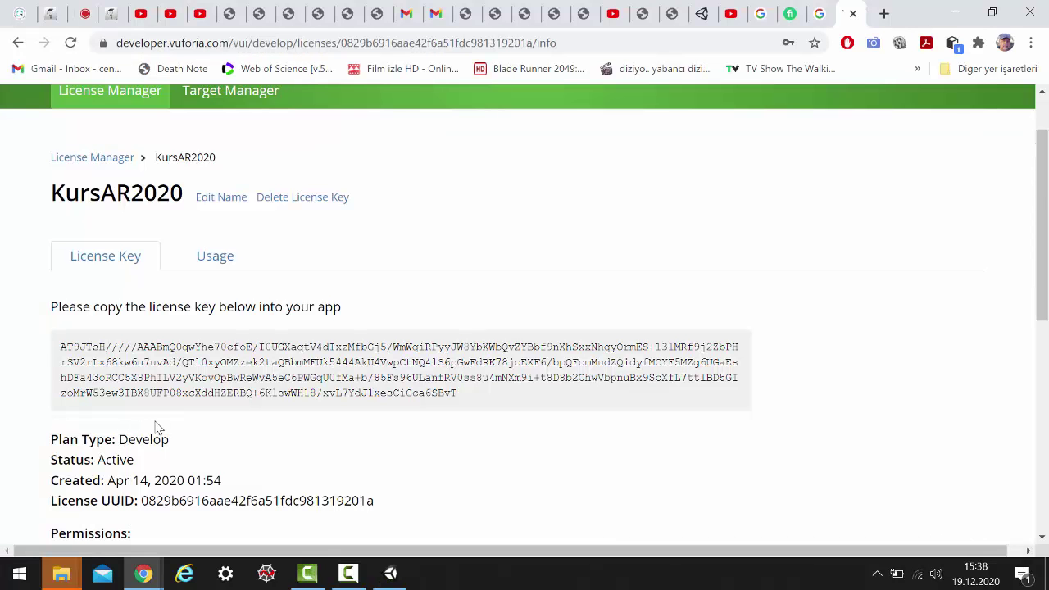
scroll(156, 429, down, 1)
scroll(156, 430, up, 2)
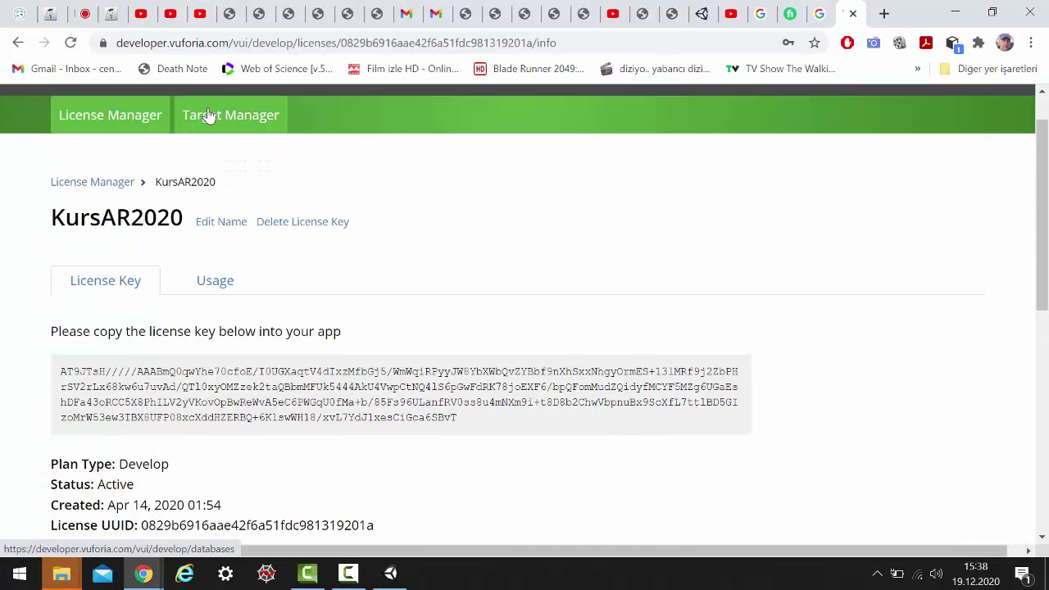
click(206, 115)
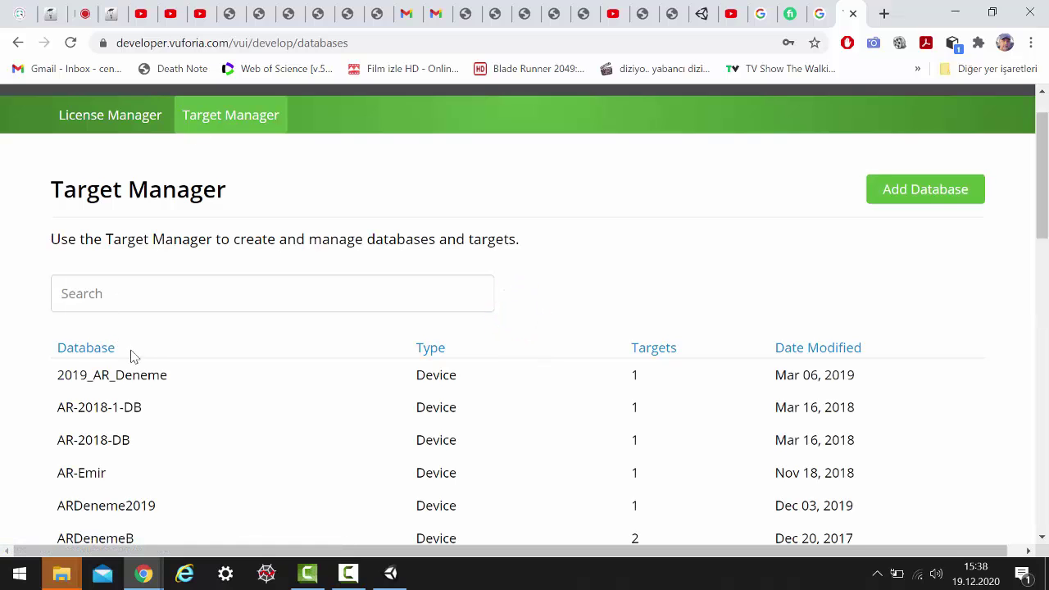
scroll(73, 364, down, 1)
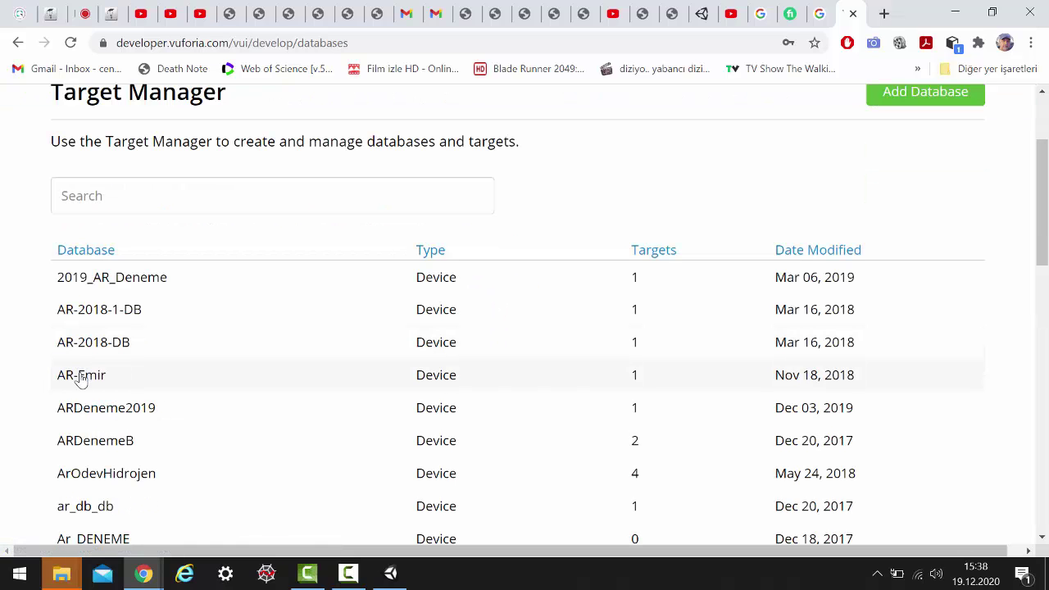
click(82, 379)
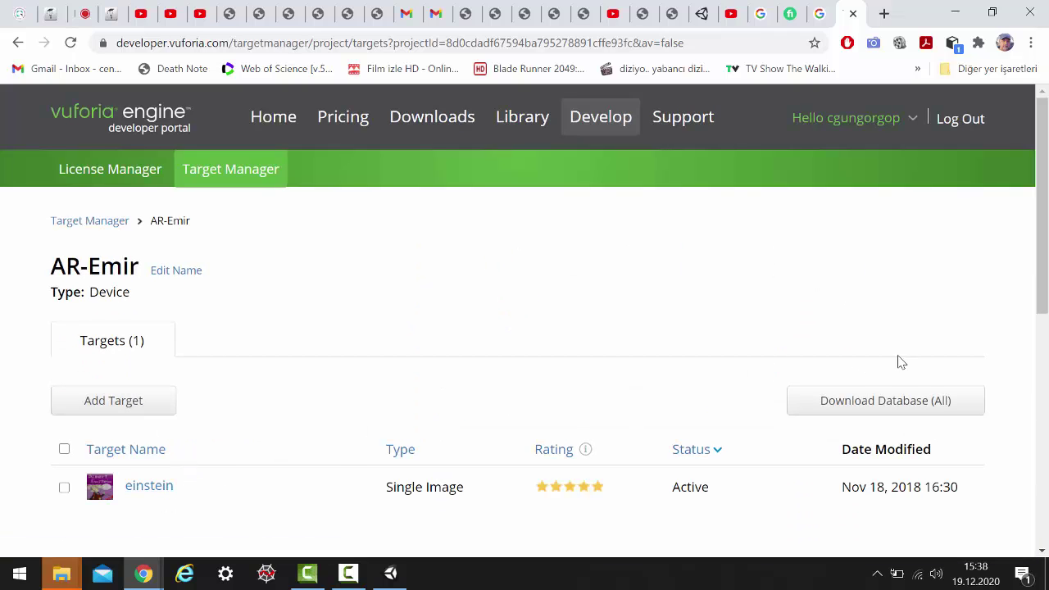
Download the whole AR-Emir database for Unity Editor and return to Unity.
click(896, 408)
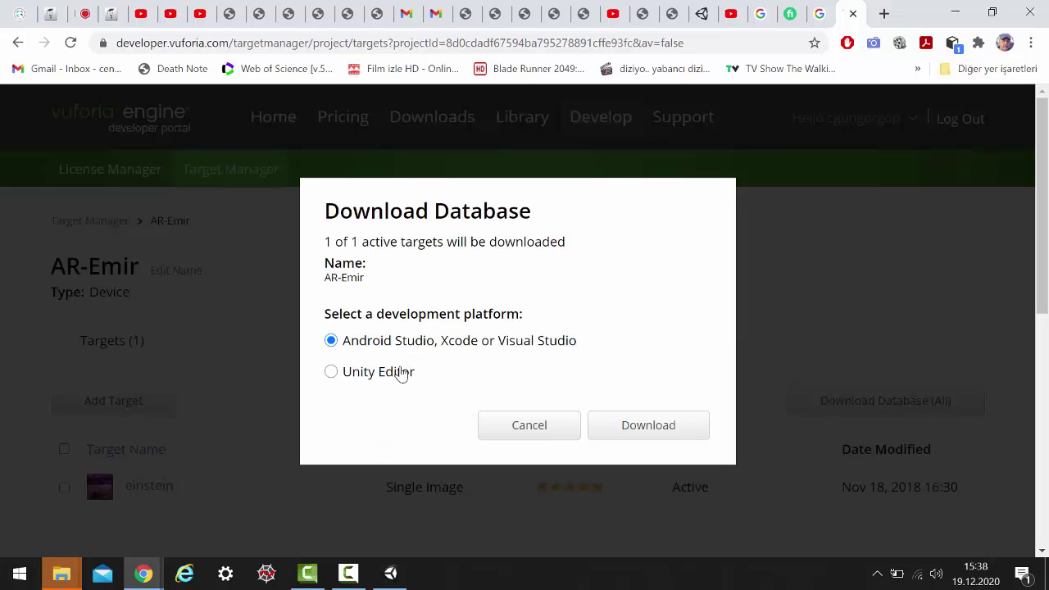
click(331, 372)
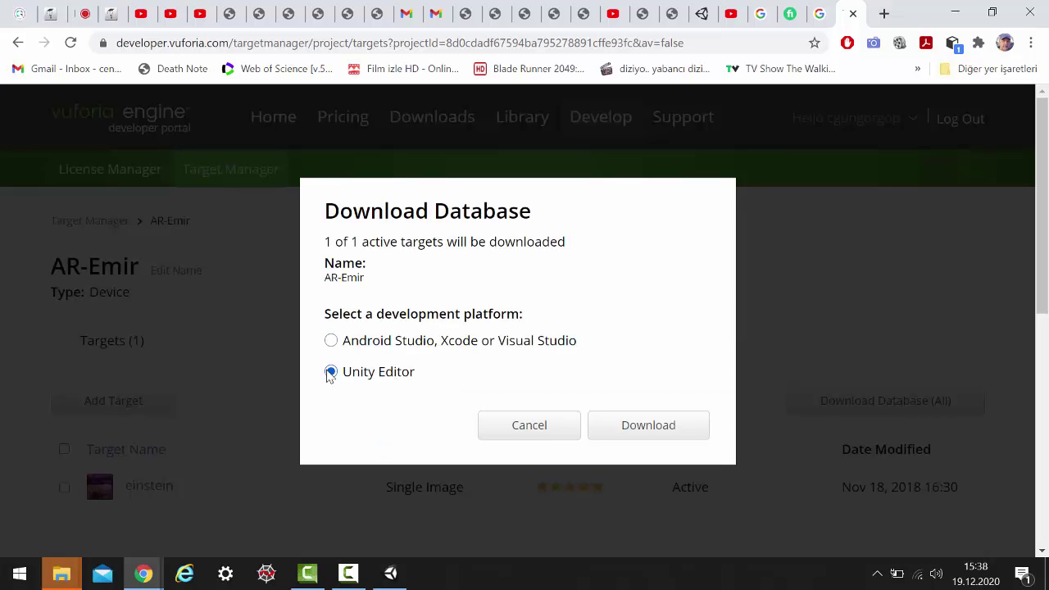
click(655, 437)
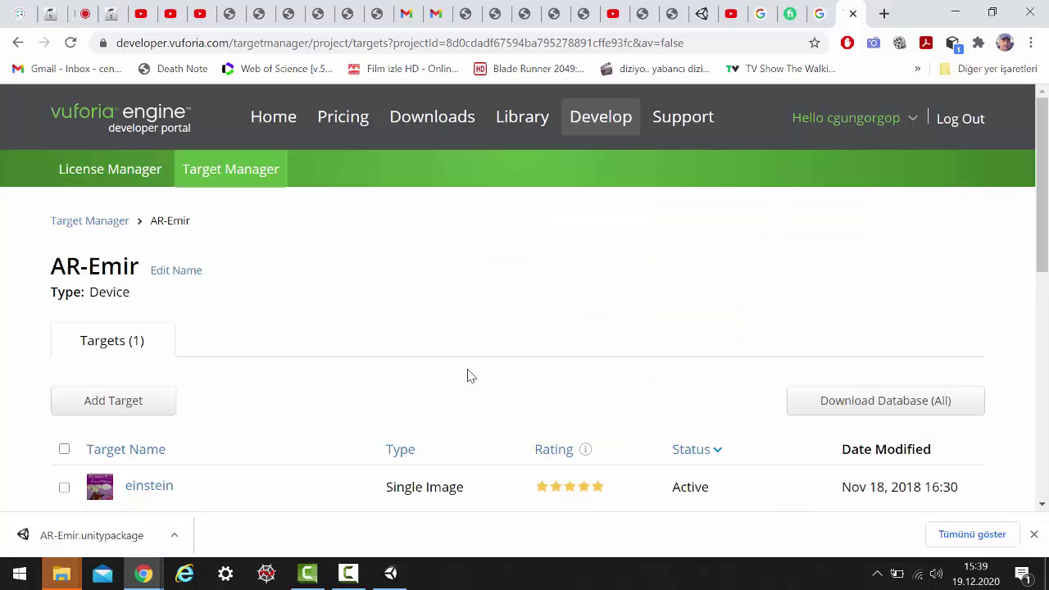
click(955, 12)
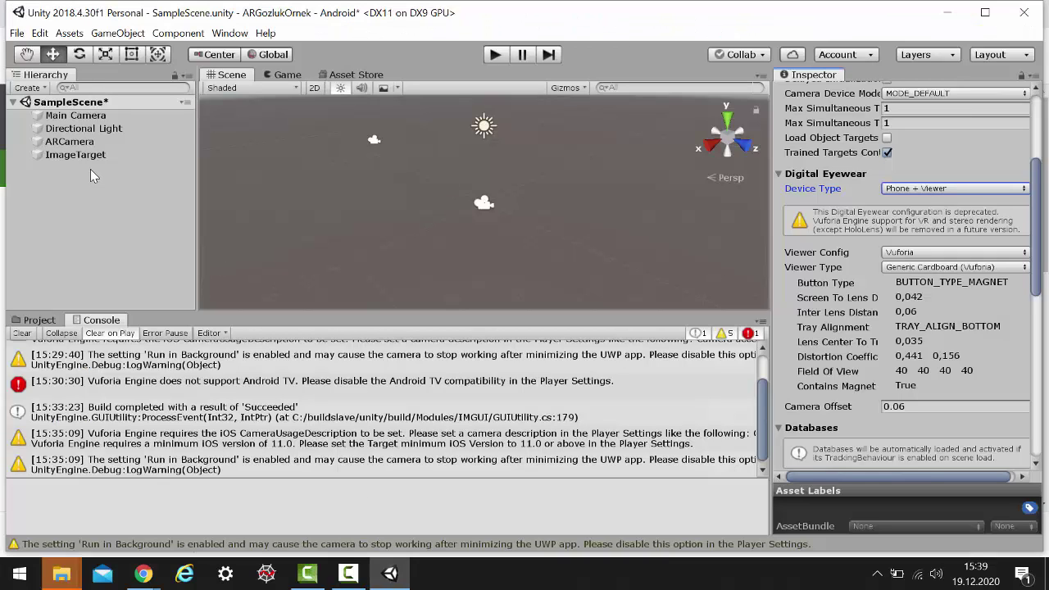
Import AR-Emir.unitypackage from Downloads, adding einstein_scaled.jpg, AR-Emir.dat and AR-Emir.xml.
click(70, 32)
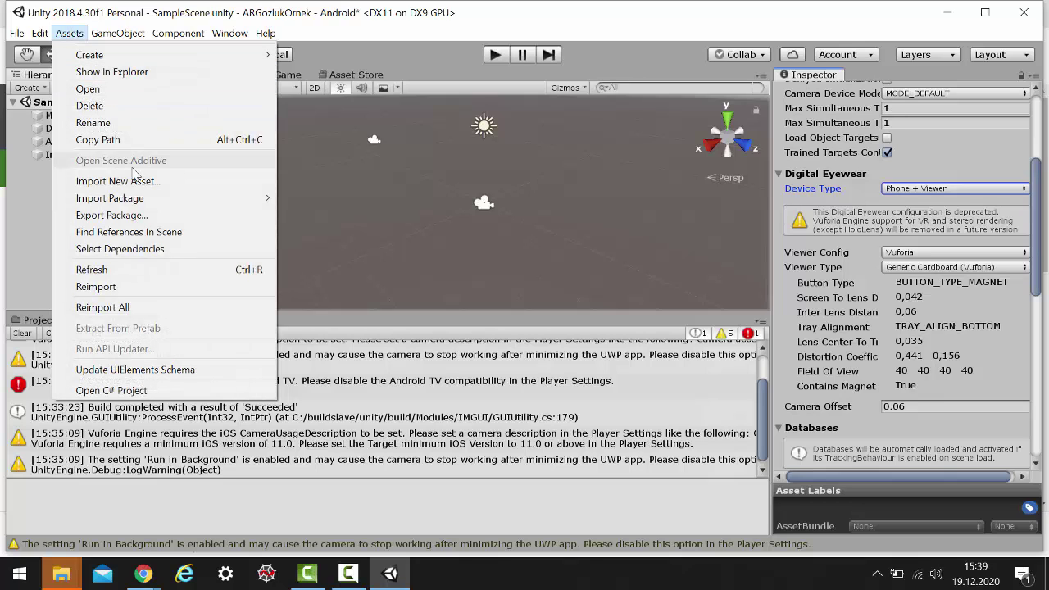
click(295, 201)
click(76, 226)
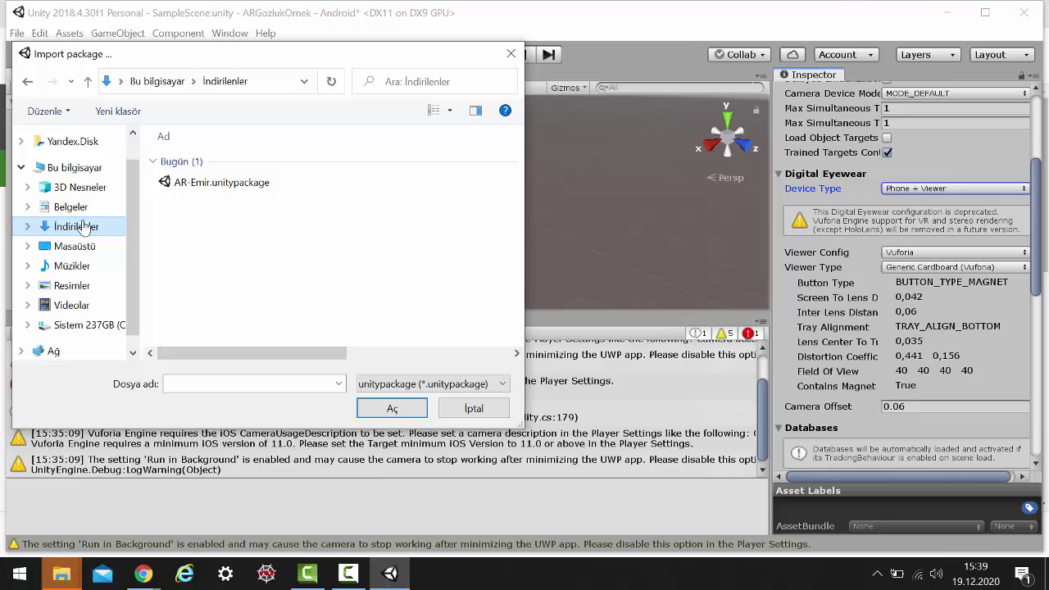
double_click(226, 184)
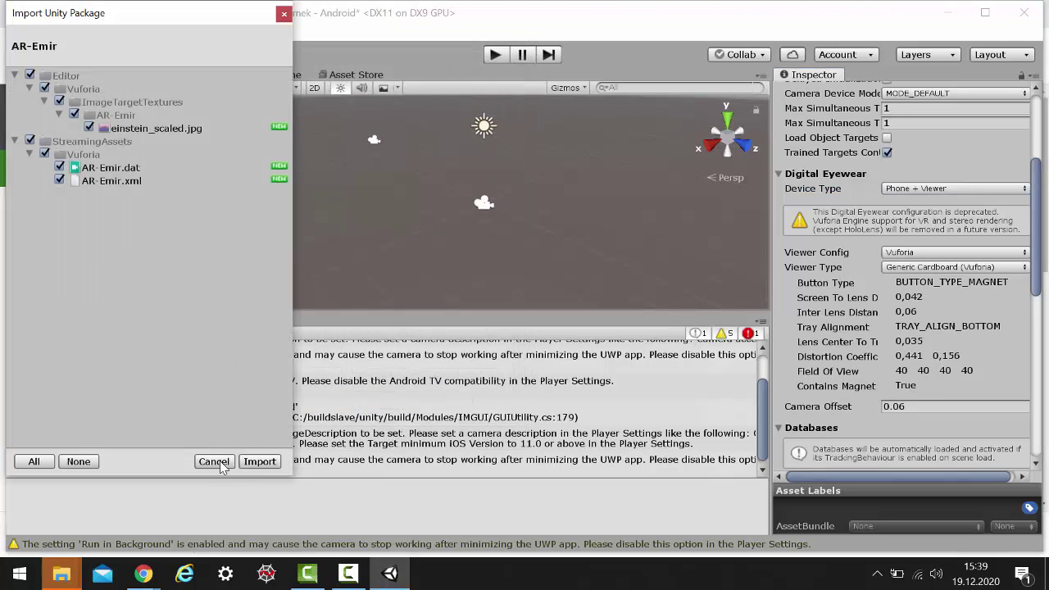
click(249, 463)
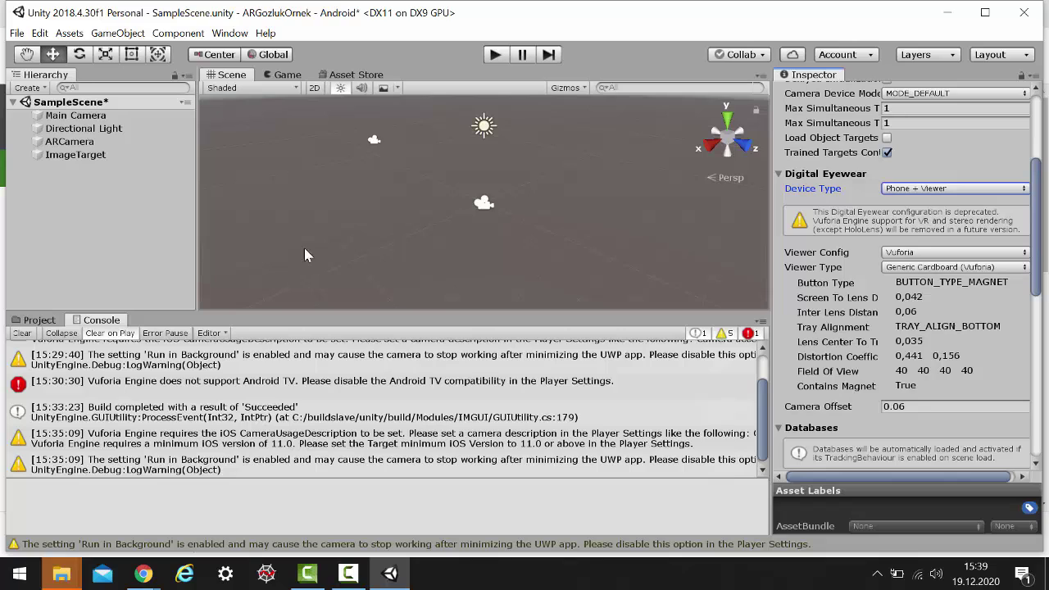
Set the ImageTarget's database to AR-Emir for the einstein target, then open the Asset Store (Ctrl+9).
click(74, 154)
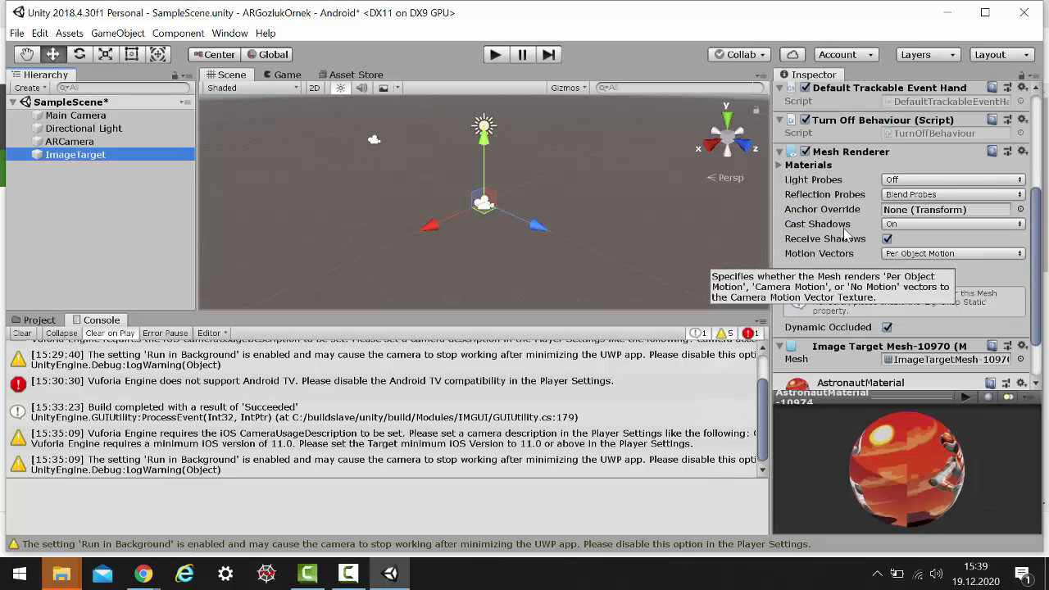
scroll(848, 233, up, 3)
click(939, 136)
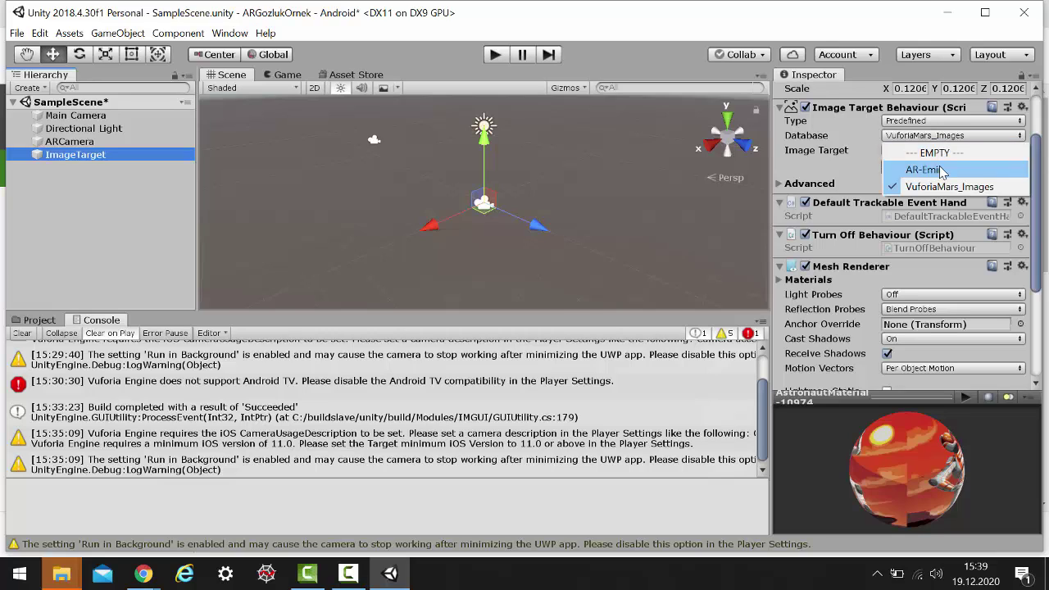
click(943, 170)
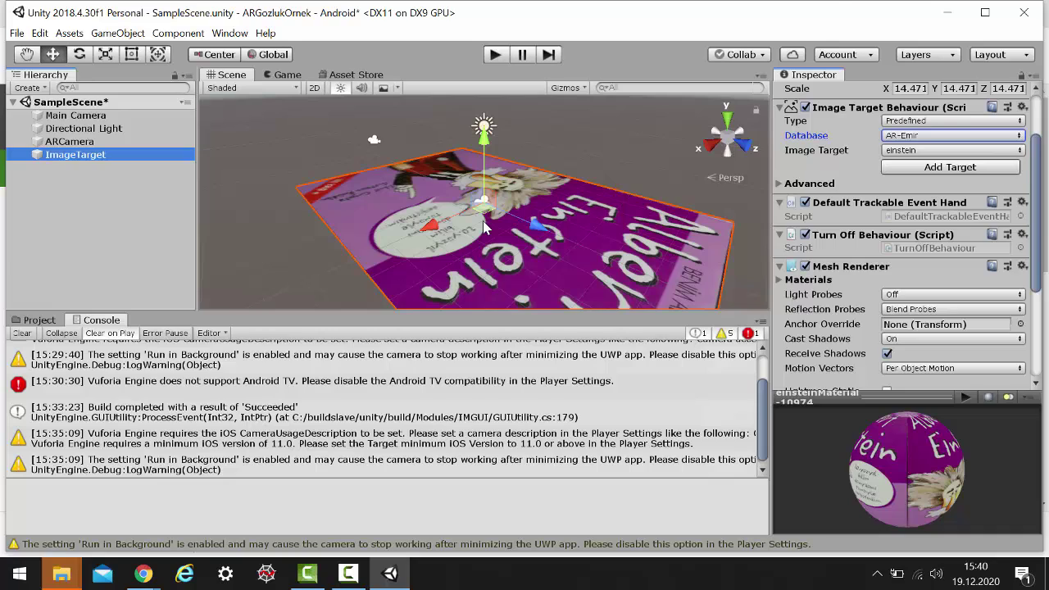
key(ctrl+9)
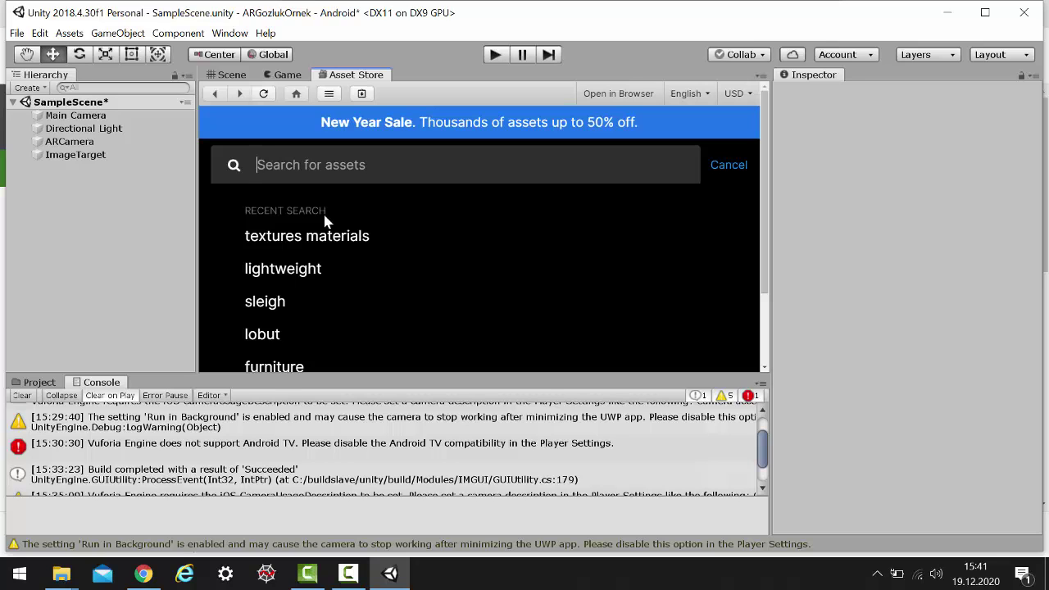
Search the Asset Store for 'car', filter to Free Assets, and scroll to HQ Racing Car Model No.1203.
text(ca)
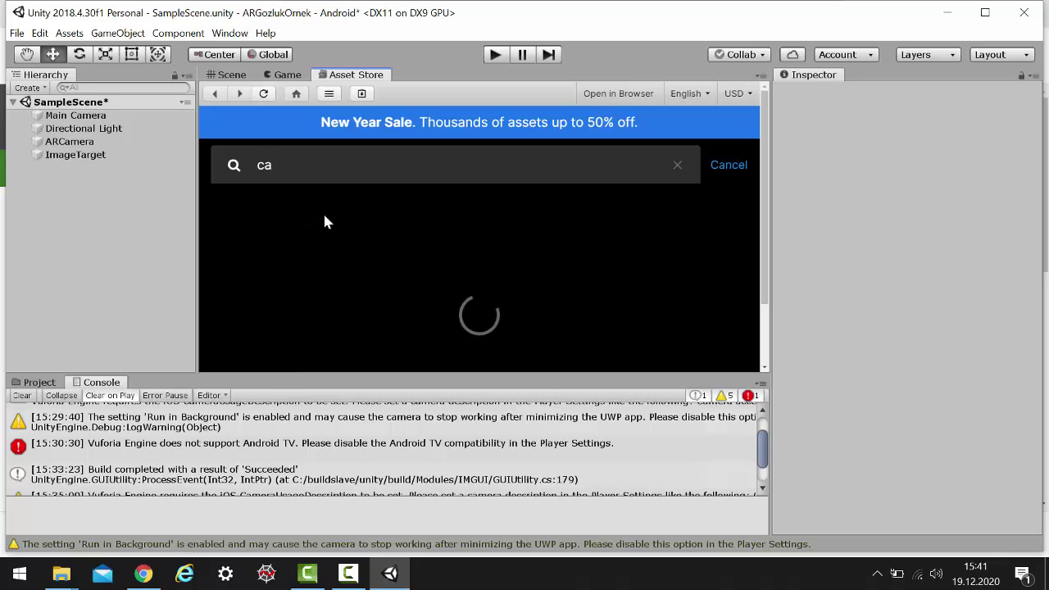
text(r)
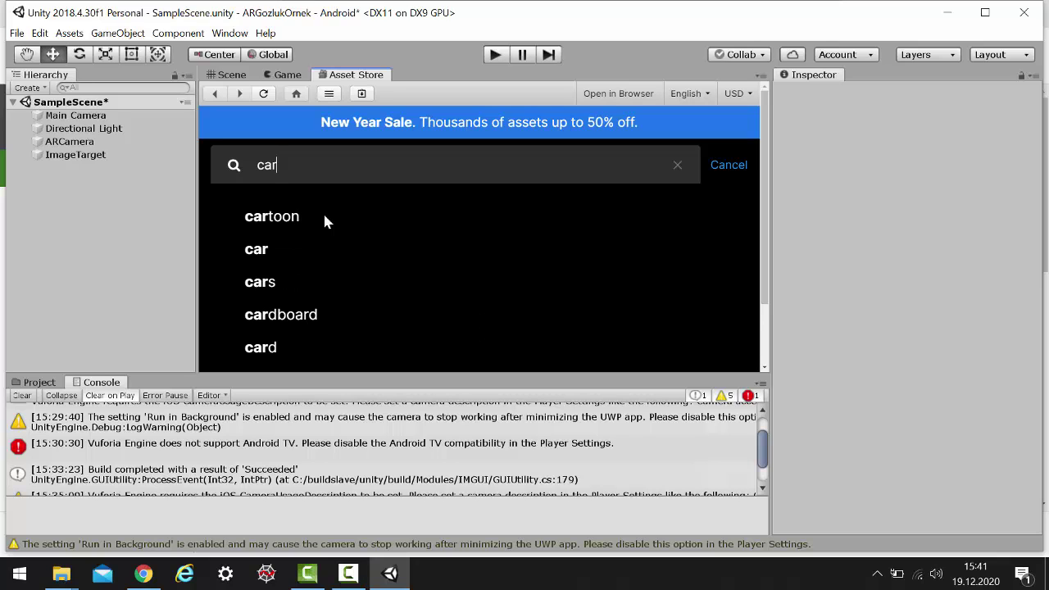
click(270, 255)
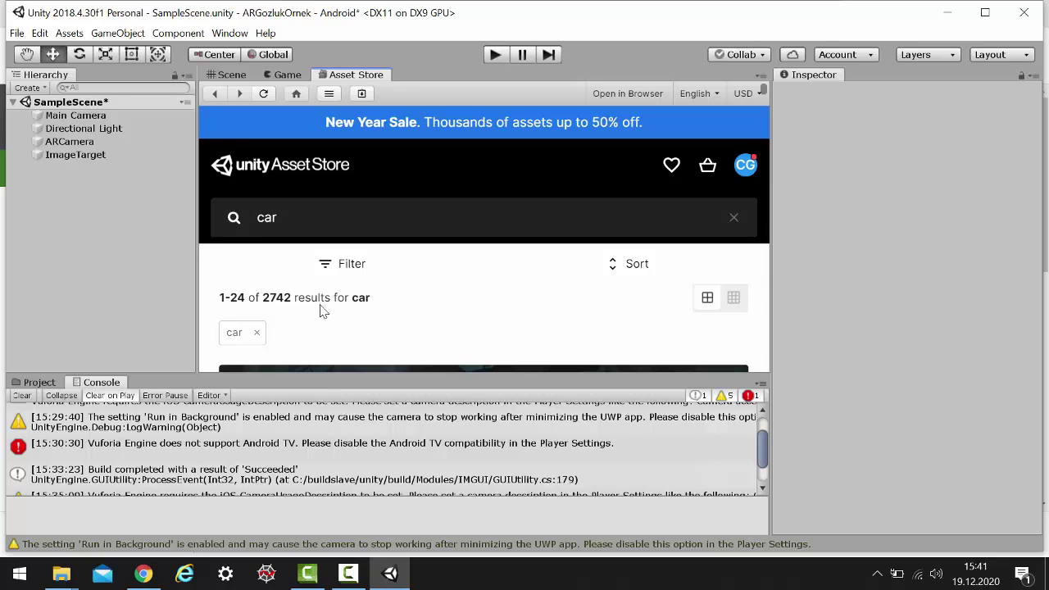
click(326, 270)
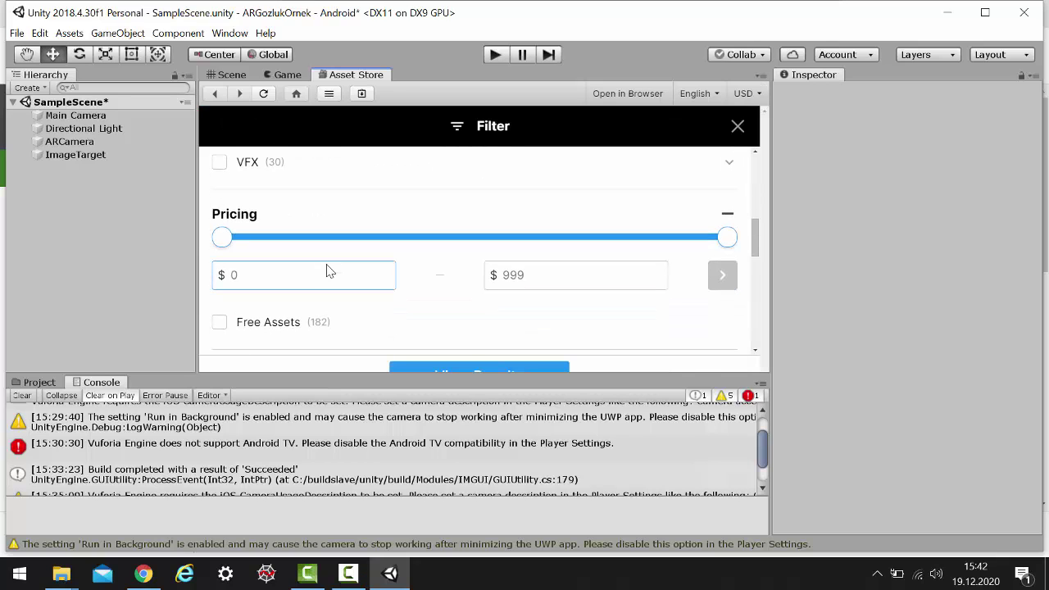
click(219, 323)
click(420, 364)
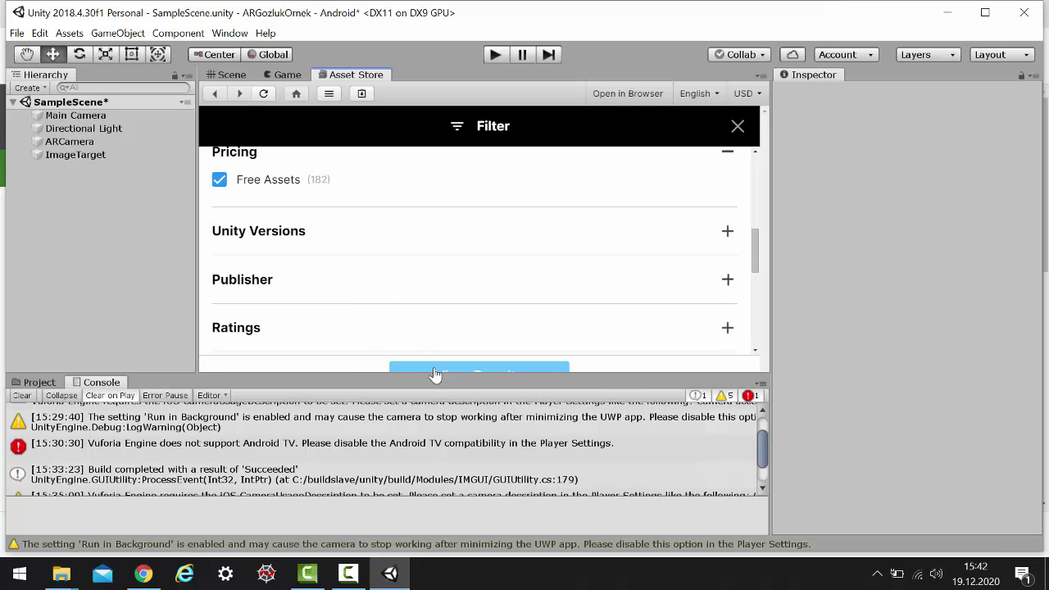
scroll(434, 336, down, 2)
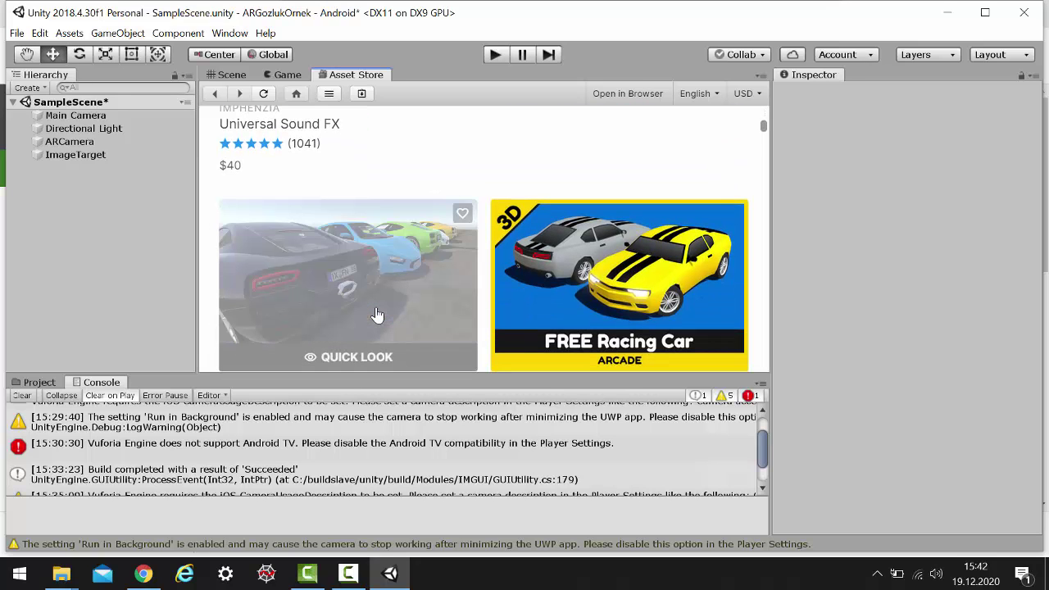
scroll(377, 314, down, 1)
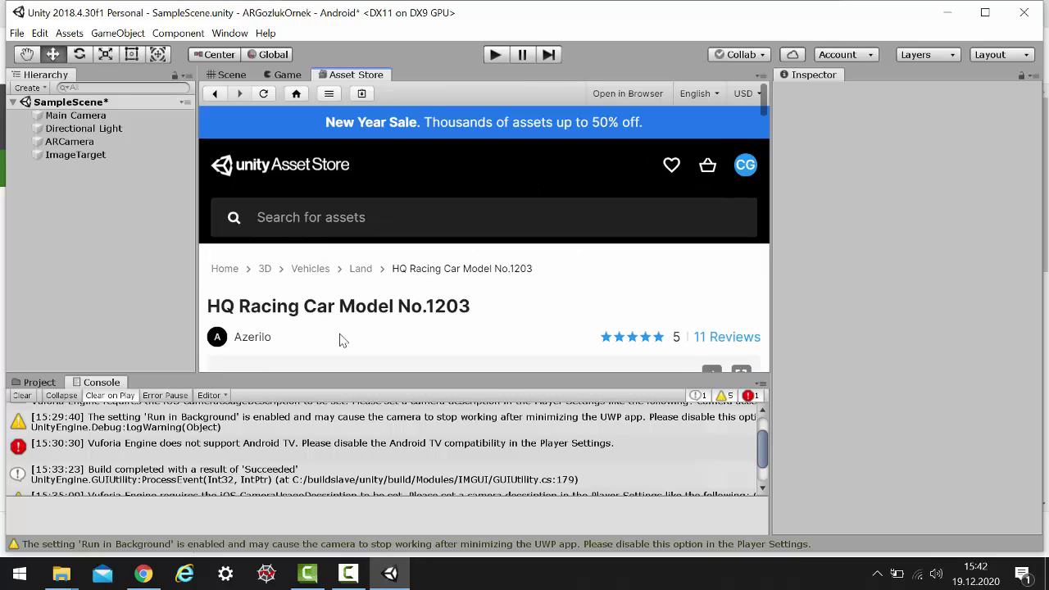
scroll(342, 340, down, 3)
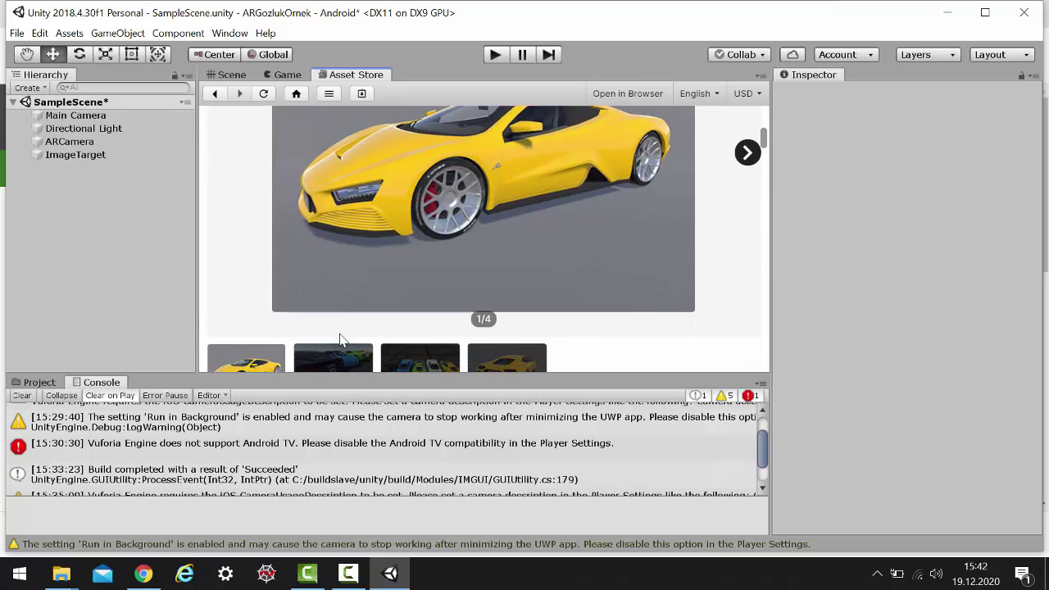
scroll(342, 340, down, 3)
Import all files of the HQ Racing Car Model No.1203 package.
click(398, 351)
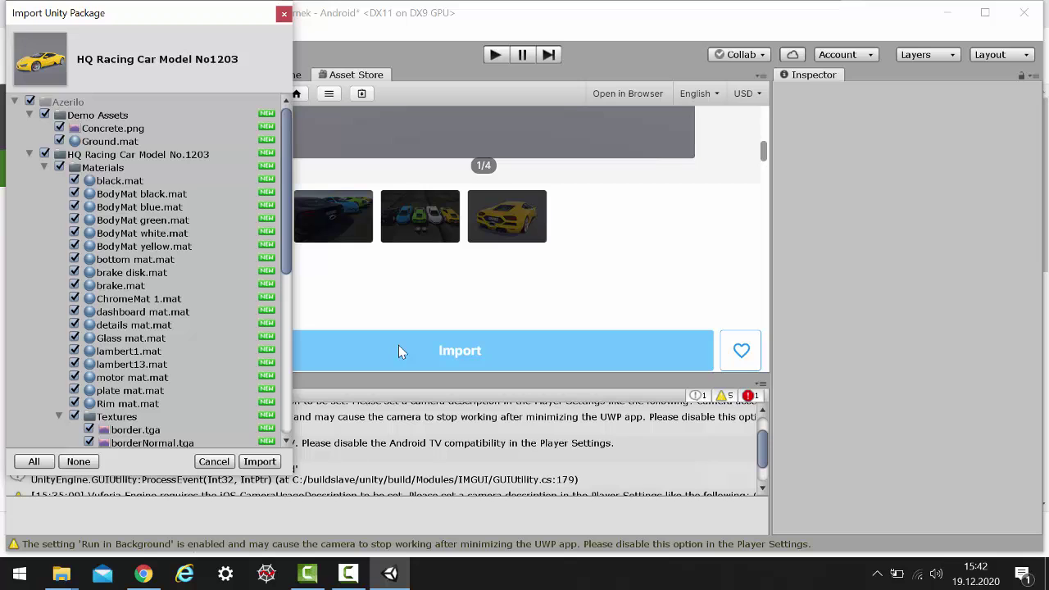
click(266, 464)
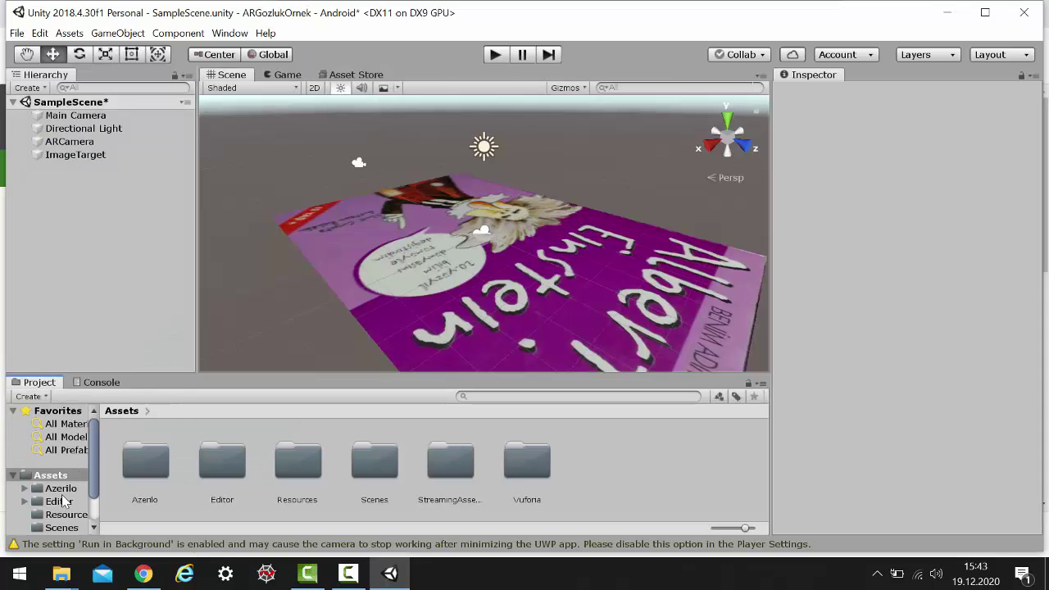
scroll(66, 504, down, 3)
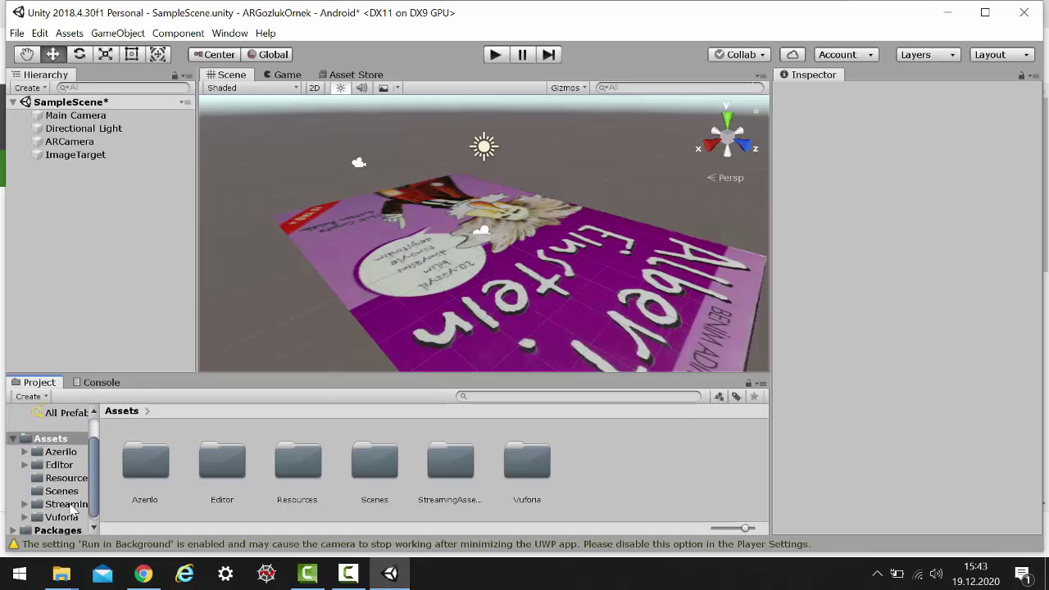
Open Azerilo > HQ Racing Car Model No.1203 > Prefabs and select the car 1203 black prefab.
click(61, 452)
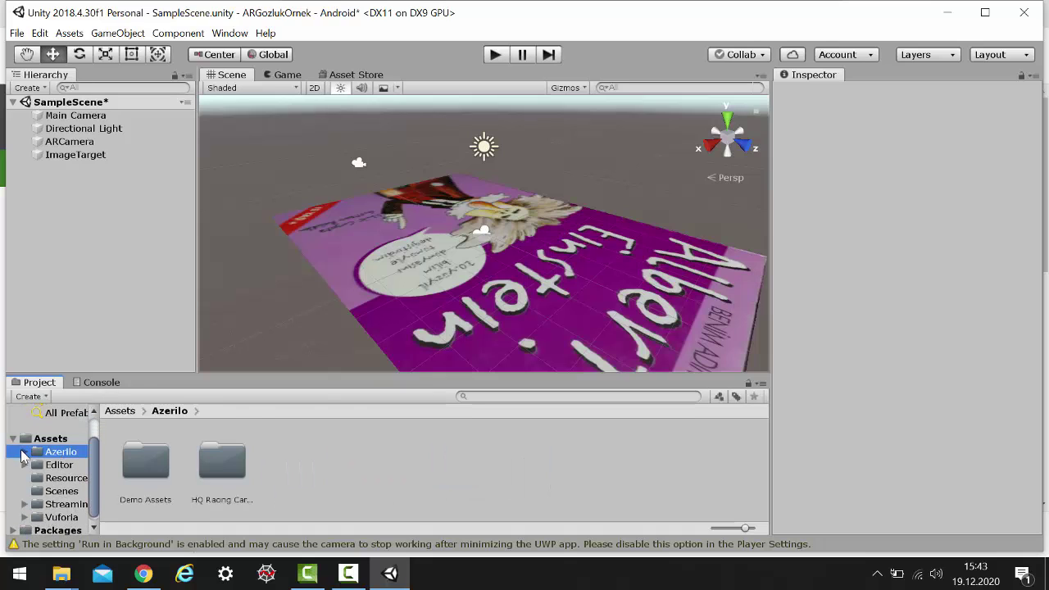
click(24, 453)
click(54, 479)
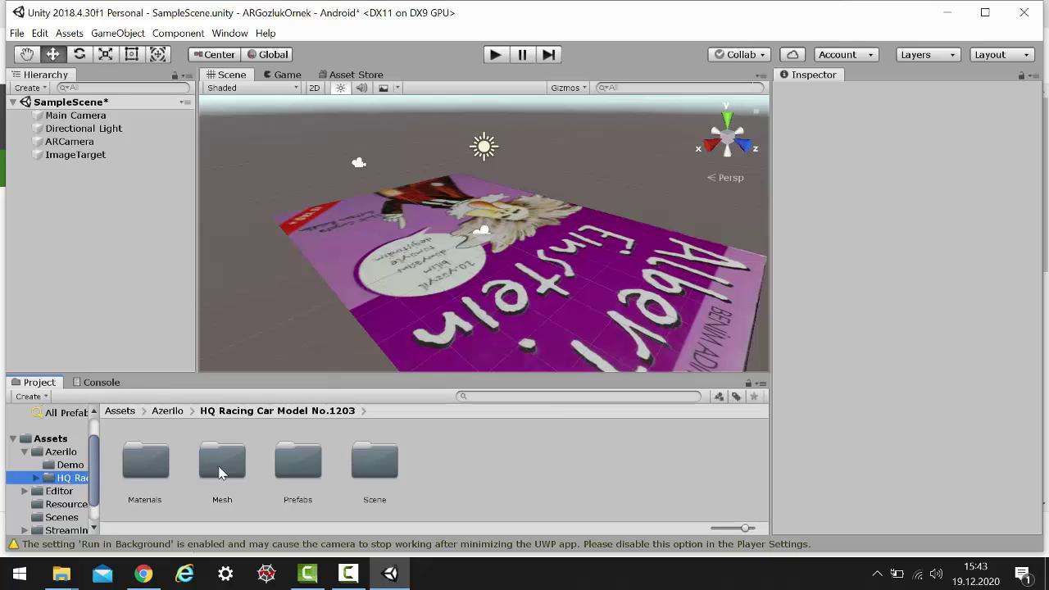
click(297, 465)
double_click(298, 465)
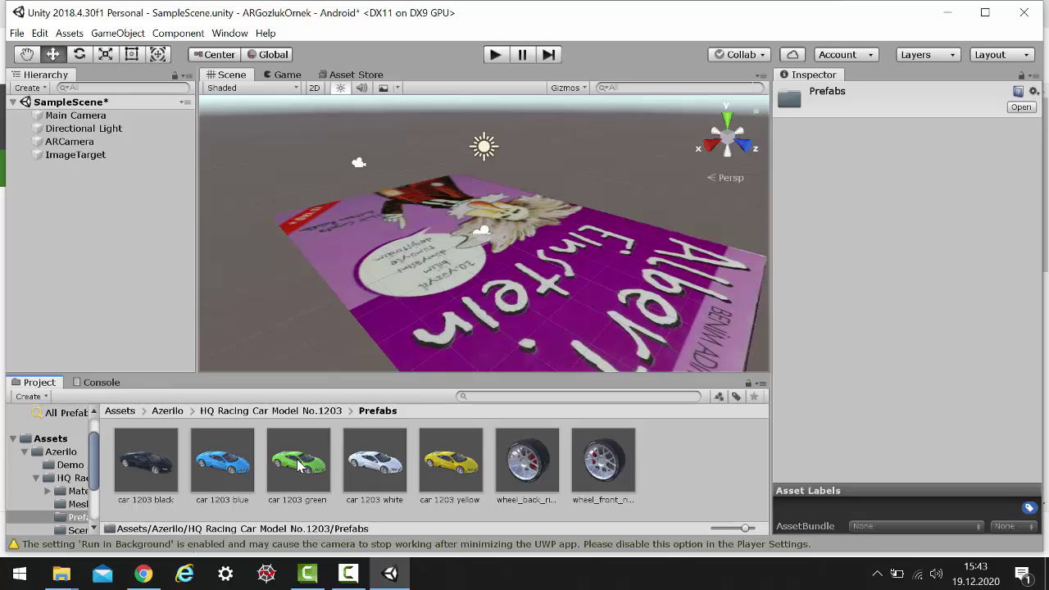
click(150, 464)
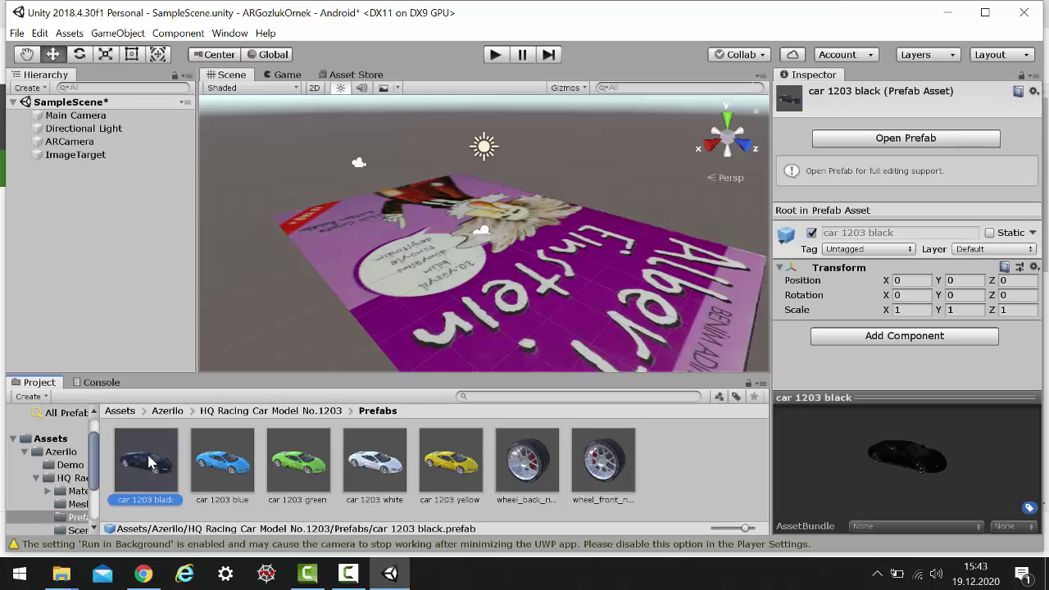
Drop car 1203 black into the scene, scale it to about 2.72 and move it to Z 0.43.
drag(150, 464, 456, 221)
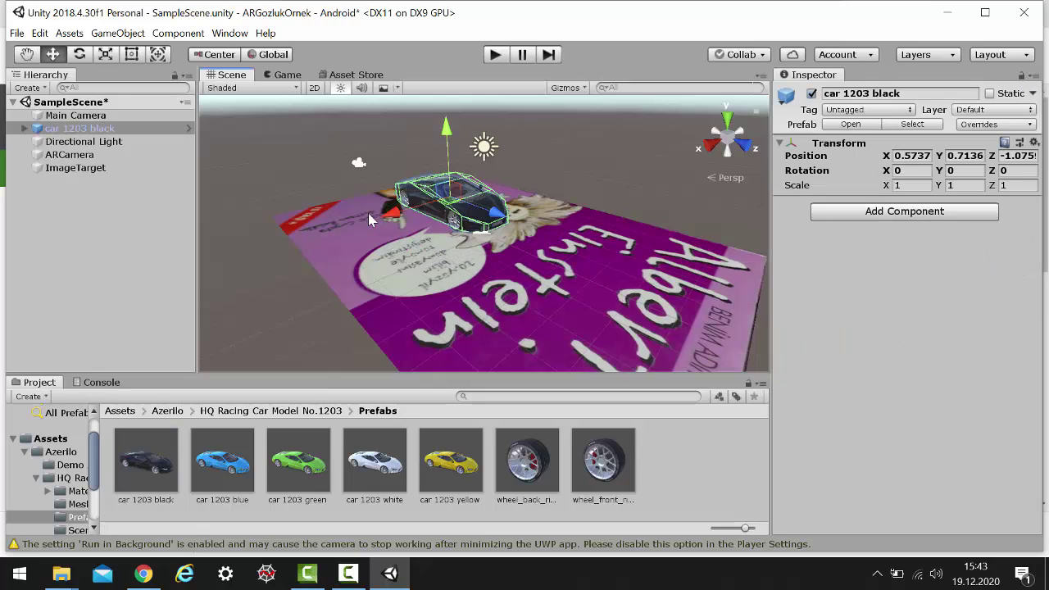
click(79, 54)
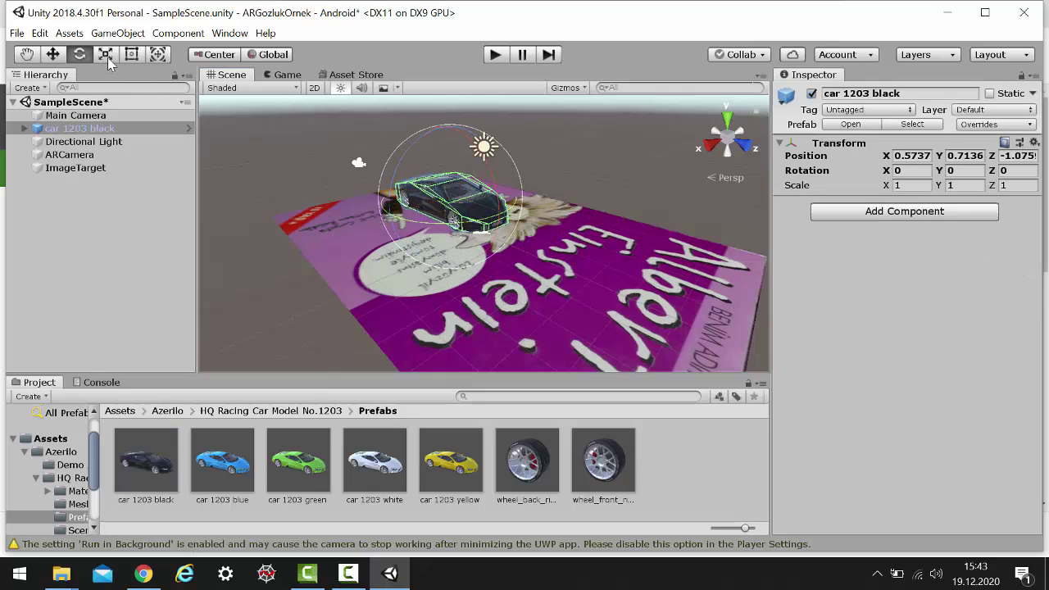
click(105, 54)
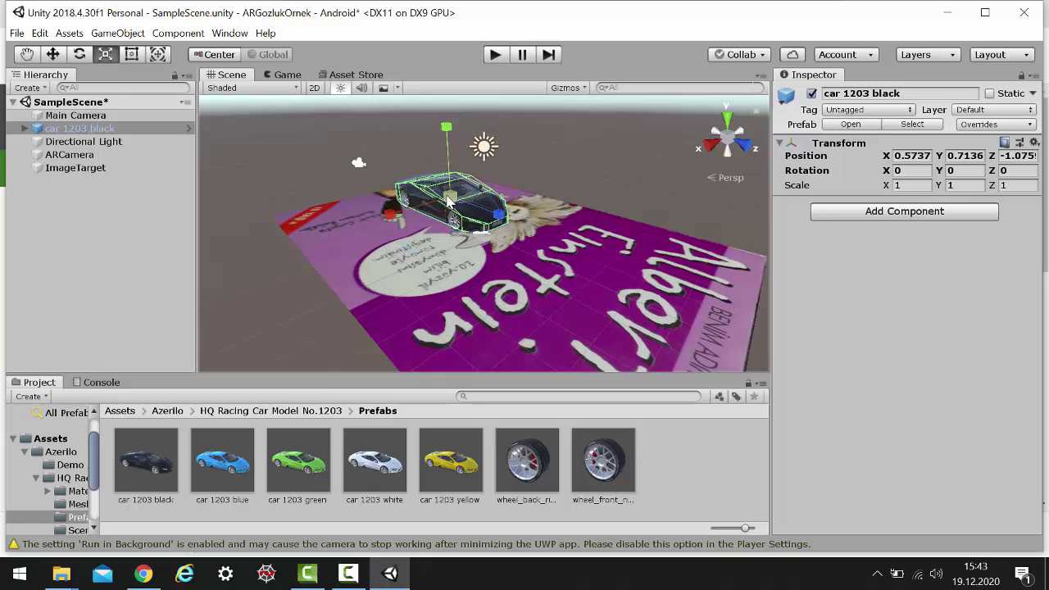
drag(448, 200, 589, 193)
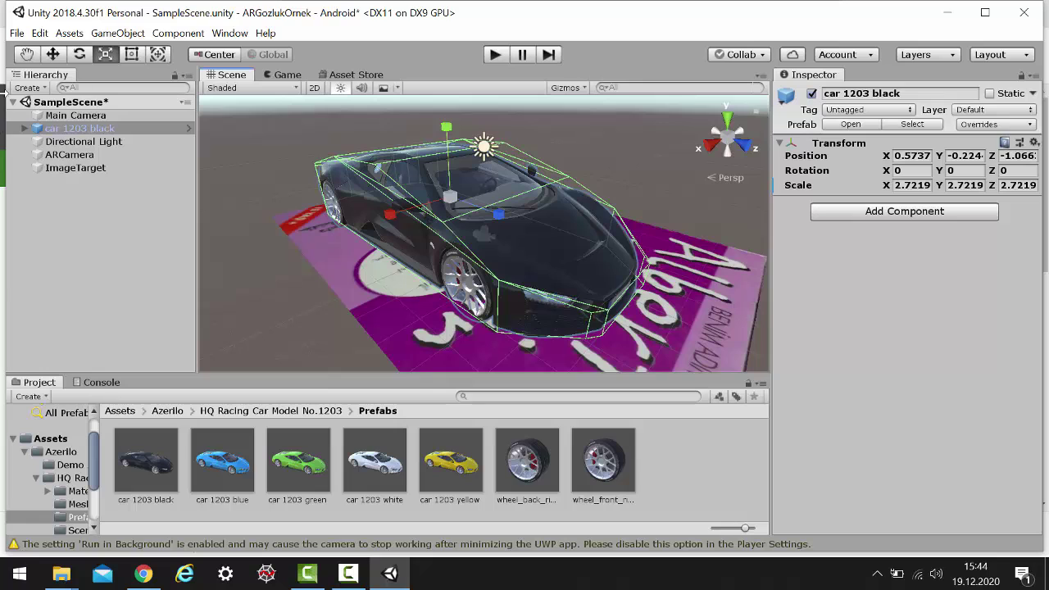
click(52, 54)
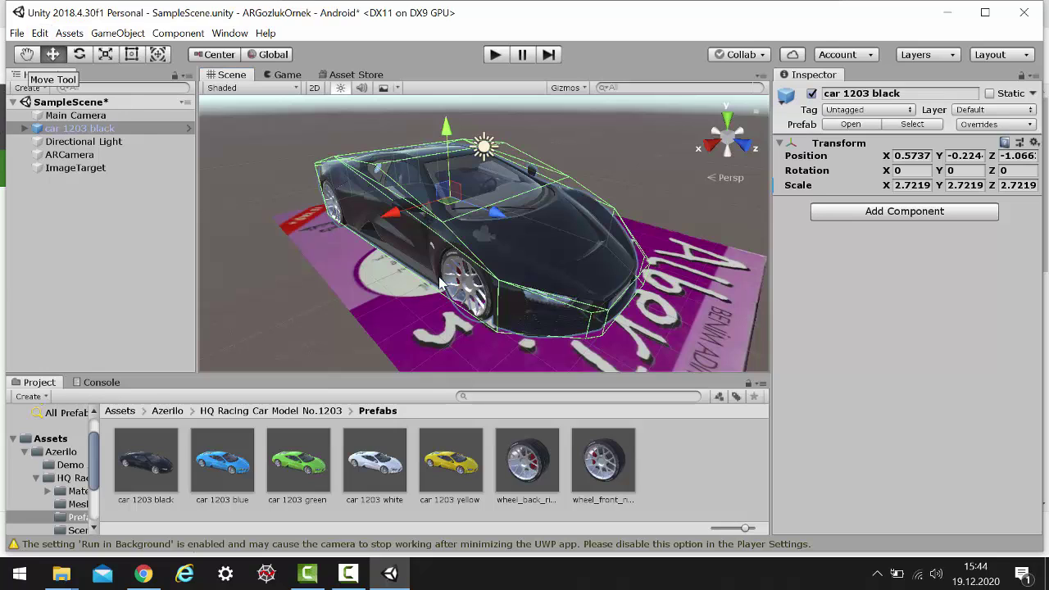
drag(495, 211, 532, 225)
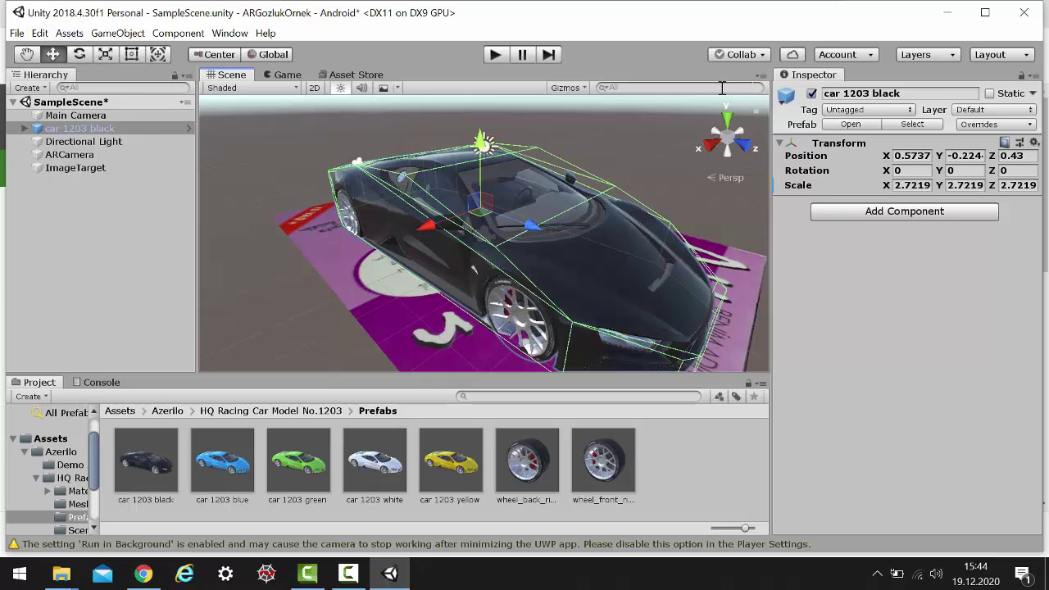
click(727, 119)
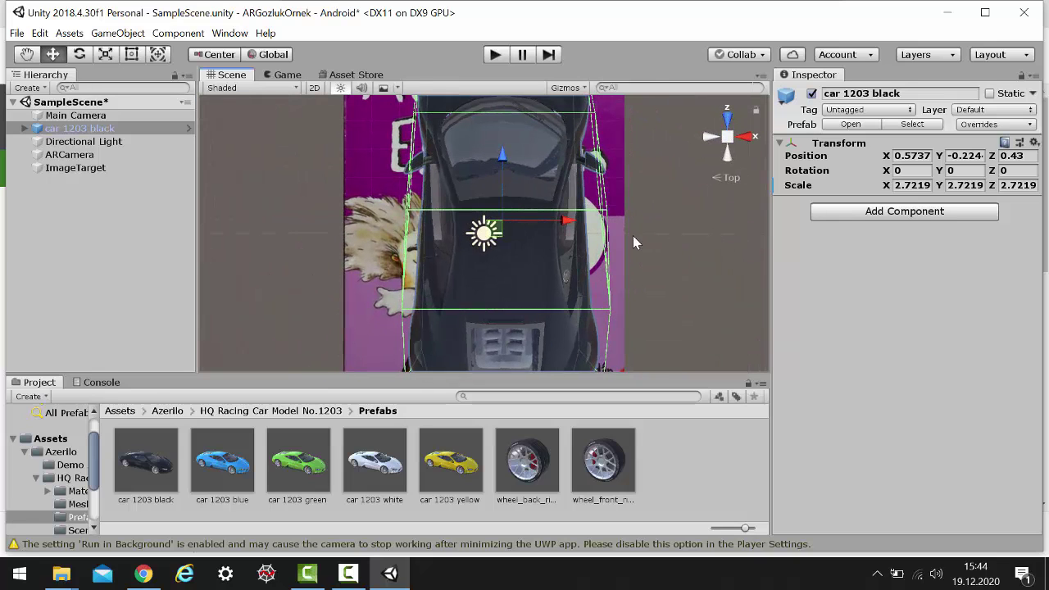
Set the black car's Position X and Z to 0.
scroll(632, 235, down, 3)
scroll(632, 235, down, 1)
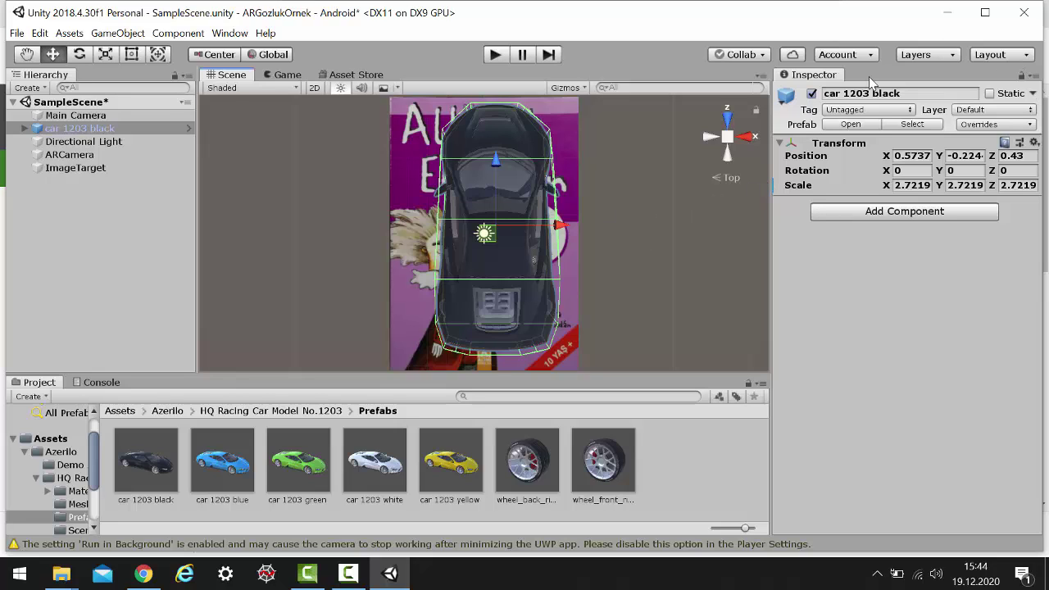
click(923, 157)
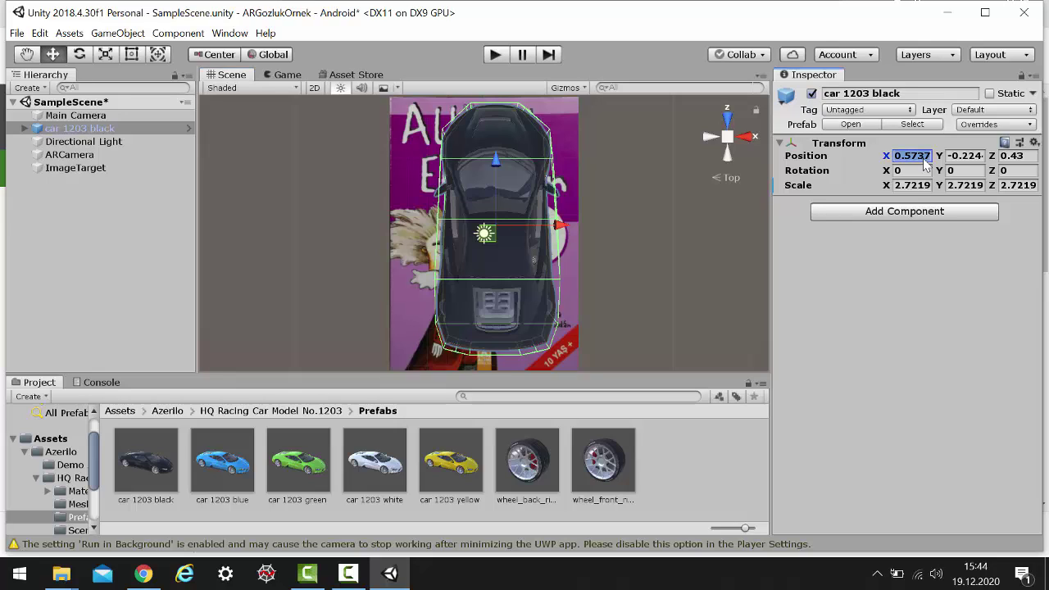
key(BackSpace)
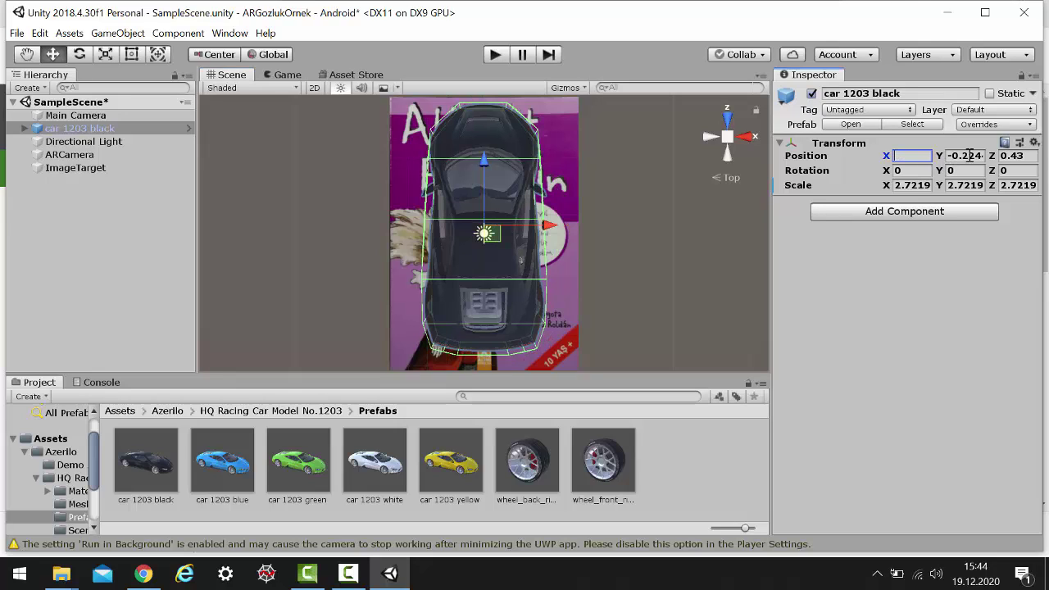
text(0)
click(1017, 156)
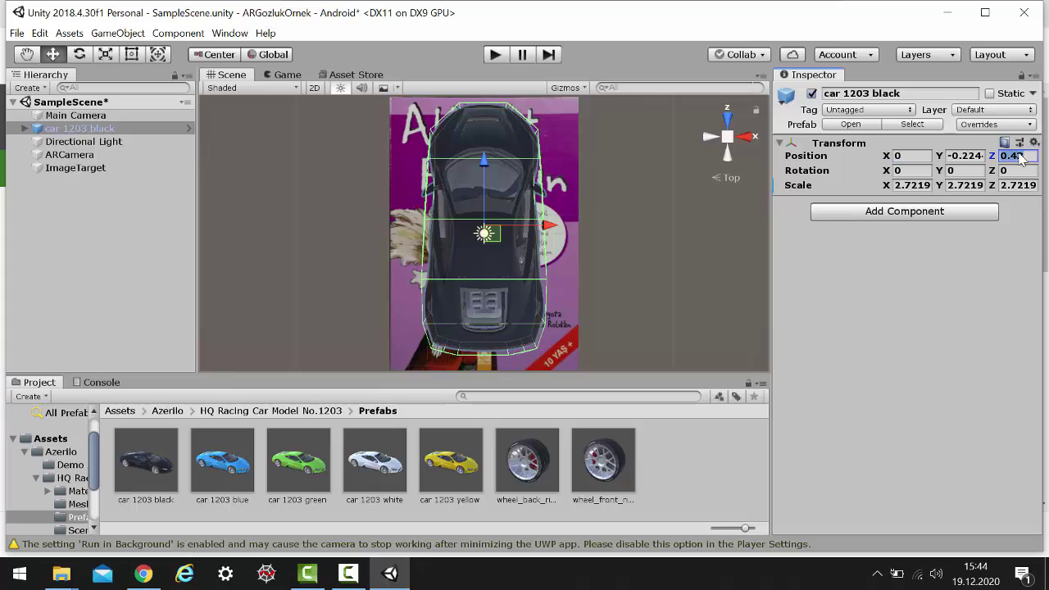
key(BackSpace)
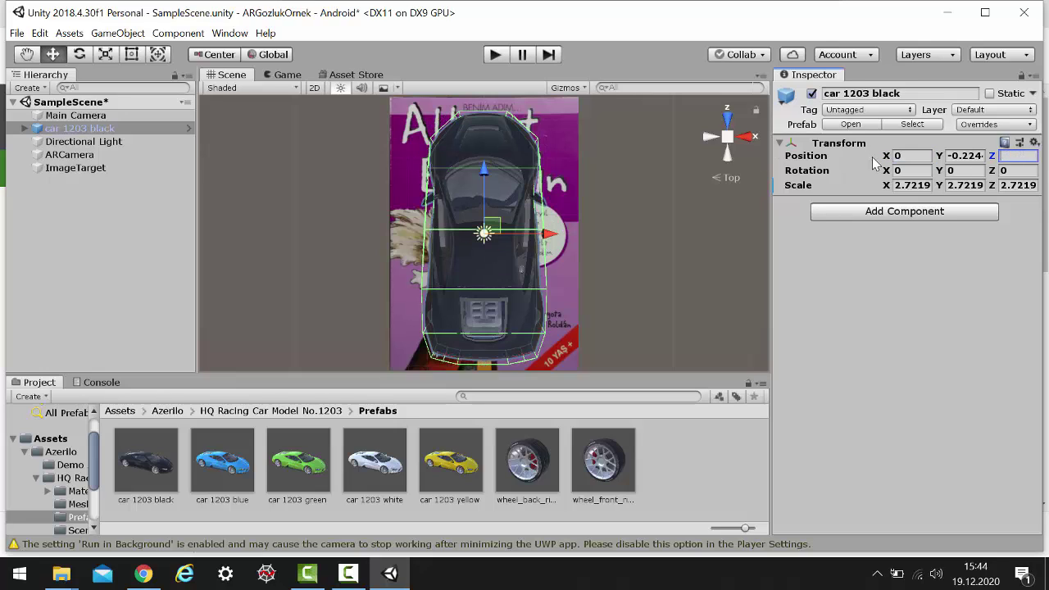
Set the black car's Scale X, Y and Z to 2.75.
click(918, 187)
double_click(917, 187)
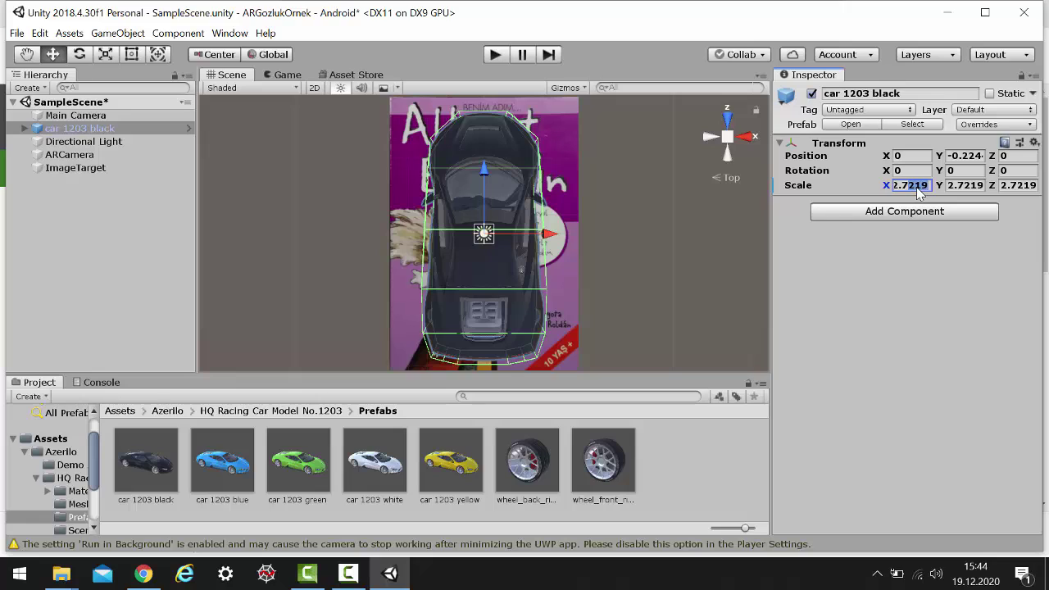
key(XF86MonBrightnessUp)
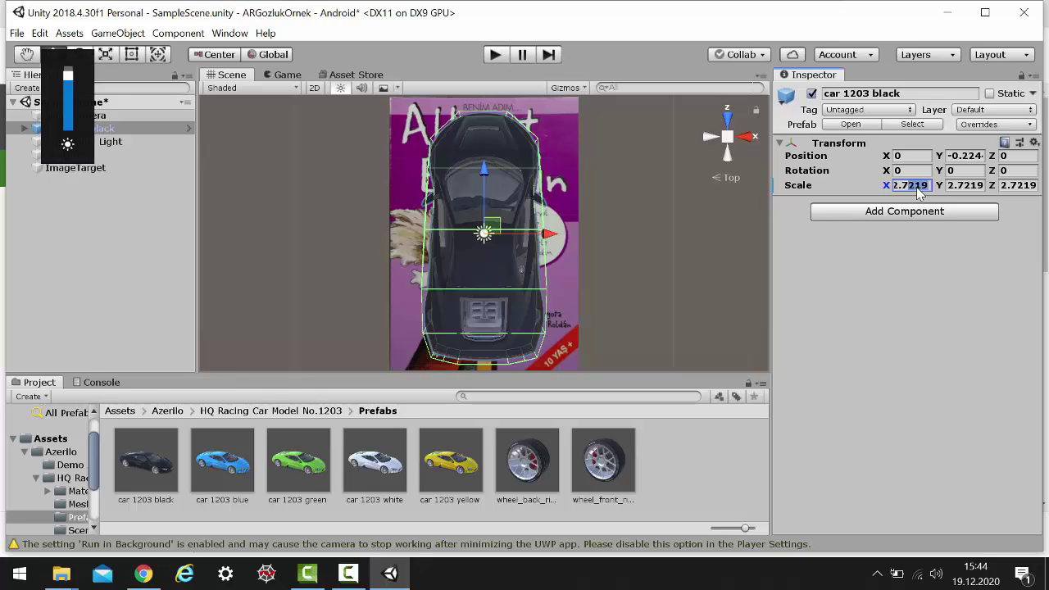
text(2.75)
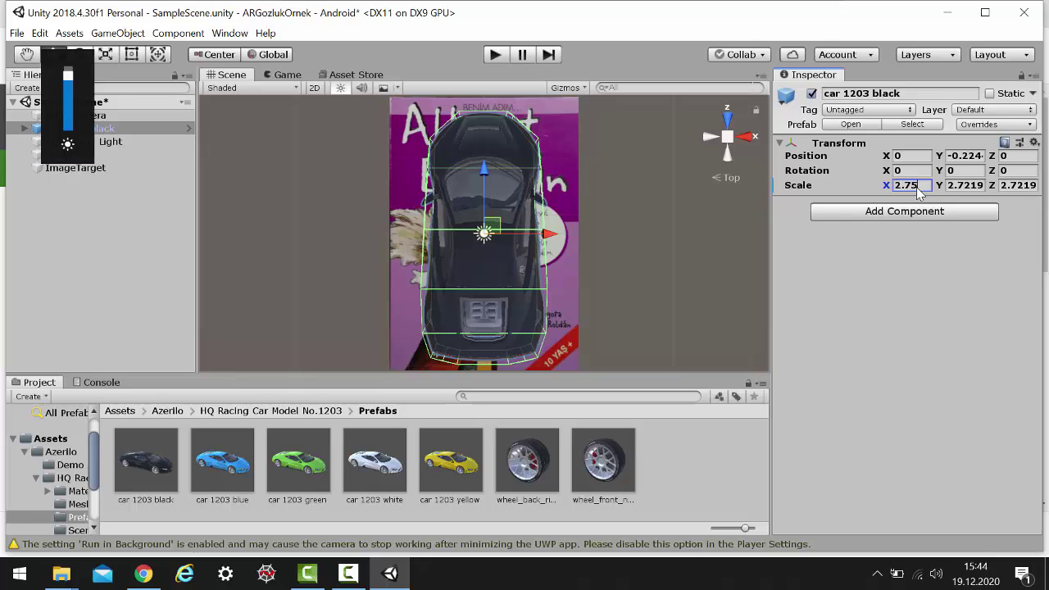
key(Return)
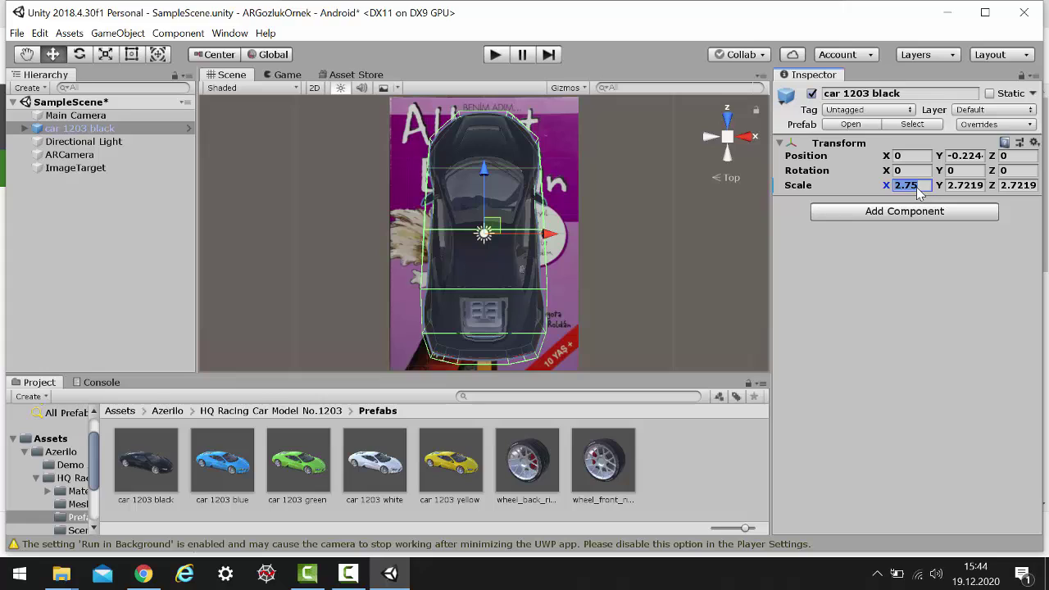
key(Tab)
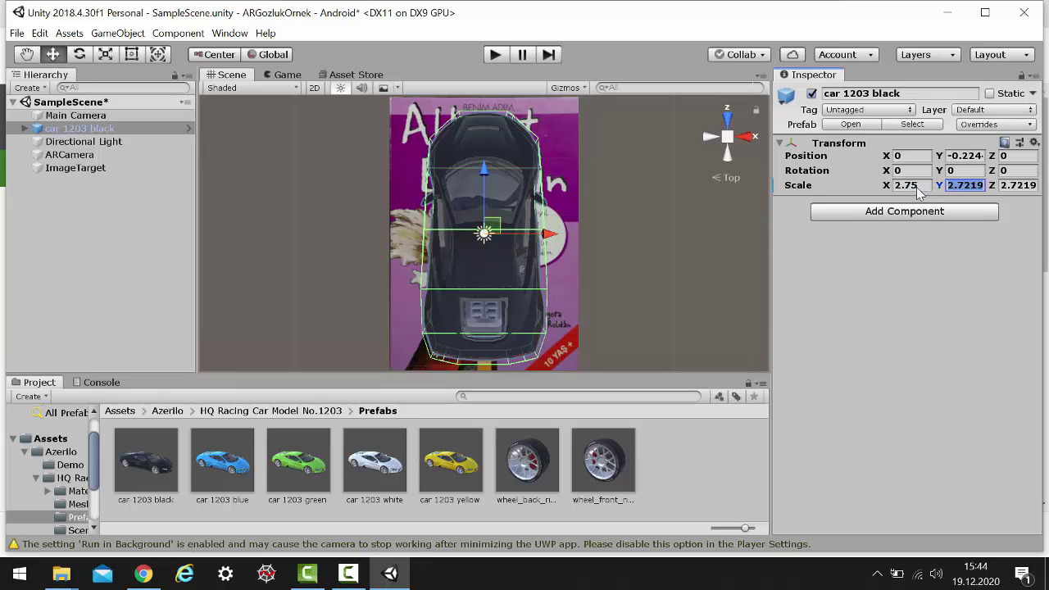
text(2.75)
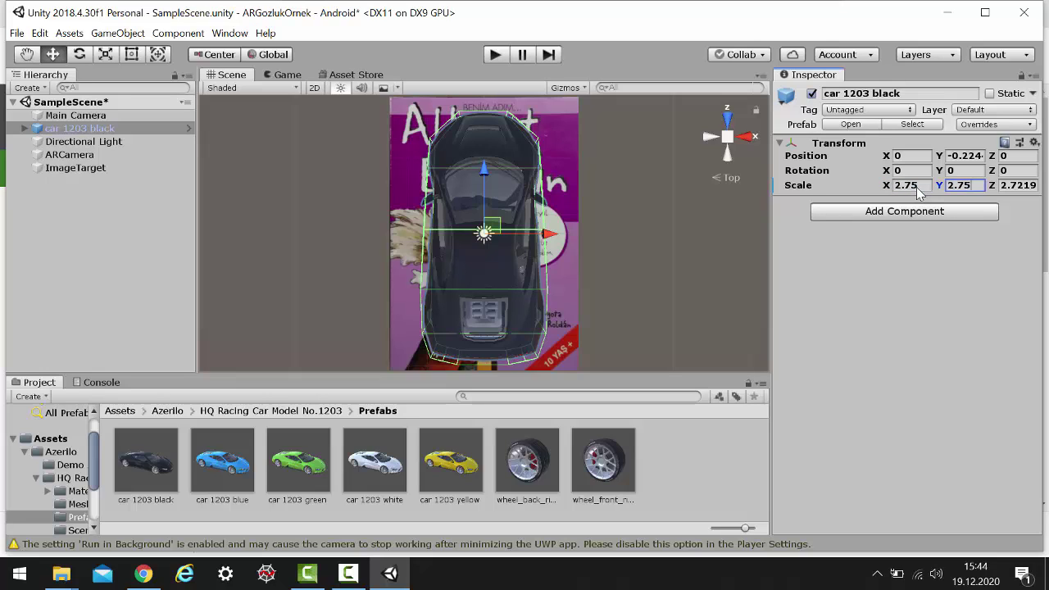
key(Tab)
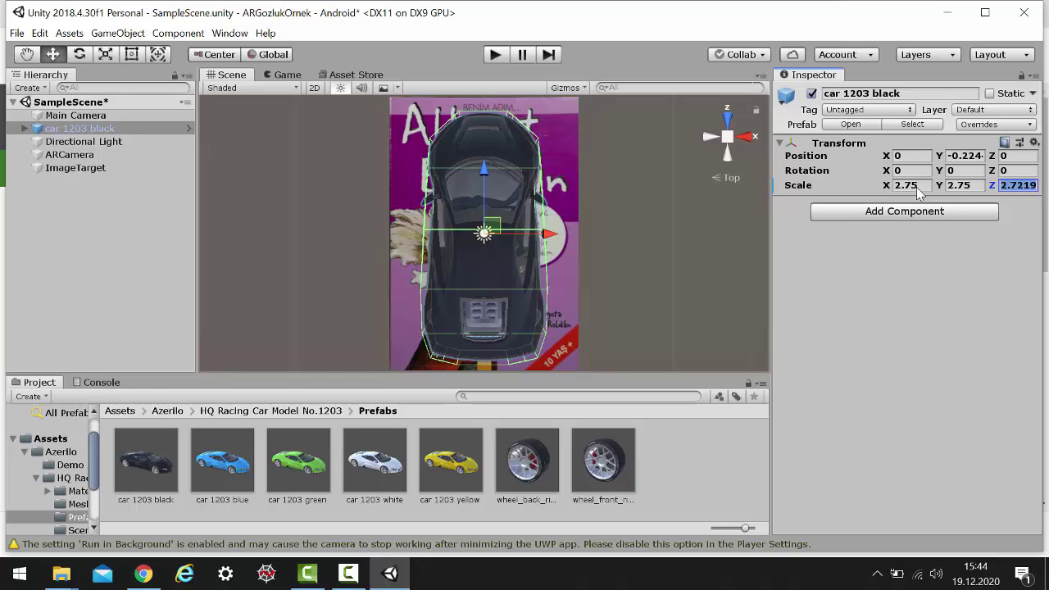
text(2.75)
click(747, 137)
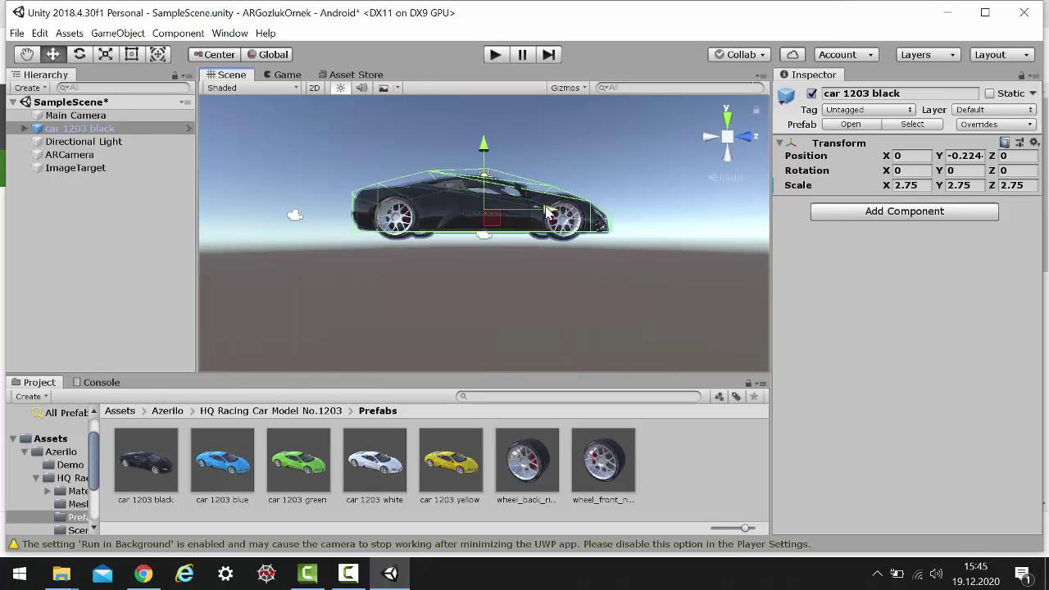
Set the black car's Position Y to 0 so it sits at 0, 0, 0.
scroll(545, 205, up, 5)
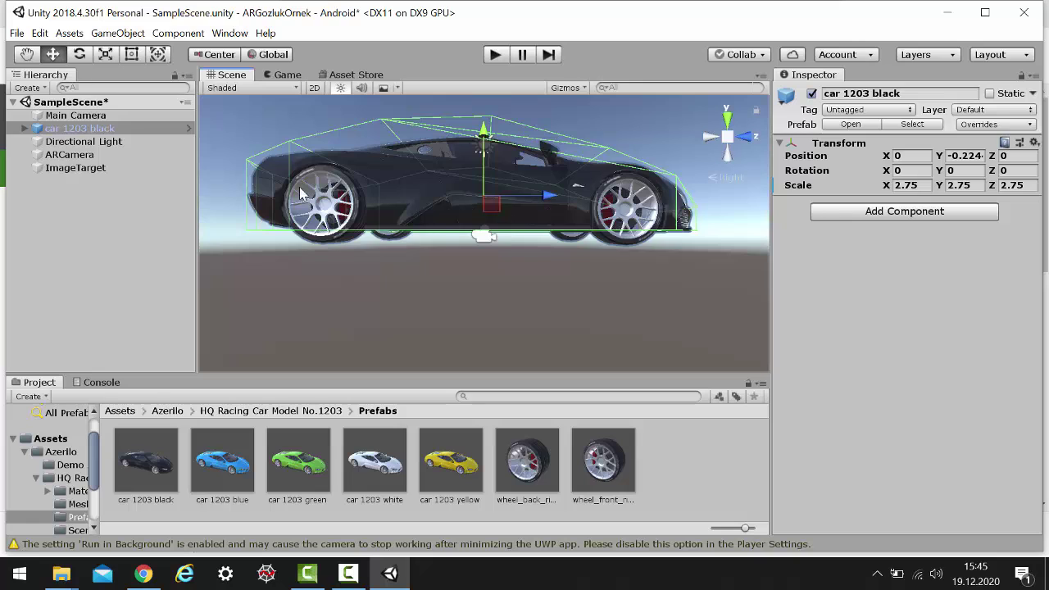
click(27, 54)
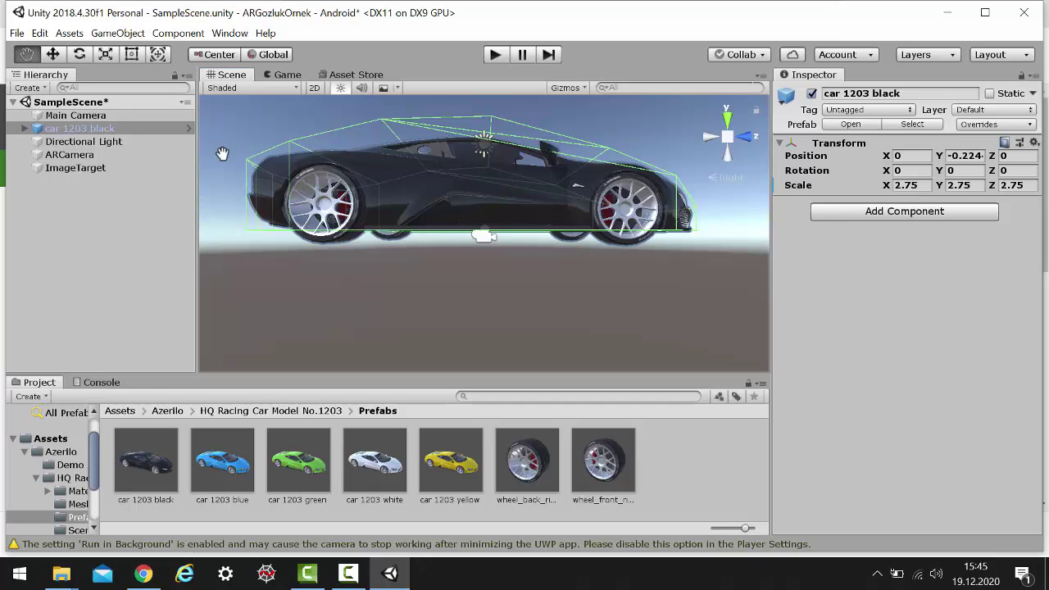
drag(450, 174, 457, 197)
key(w)
click(965, 156)
key(BackSpace)
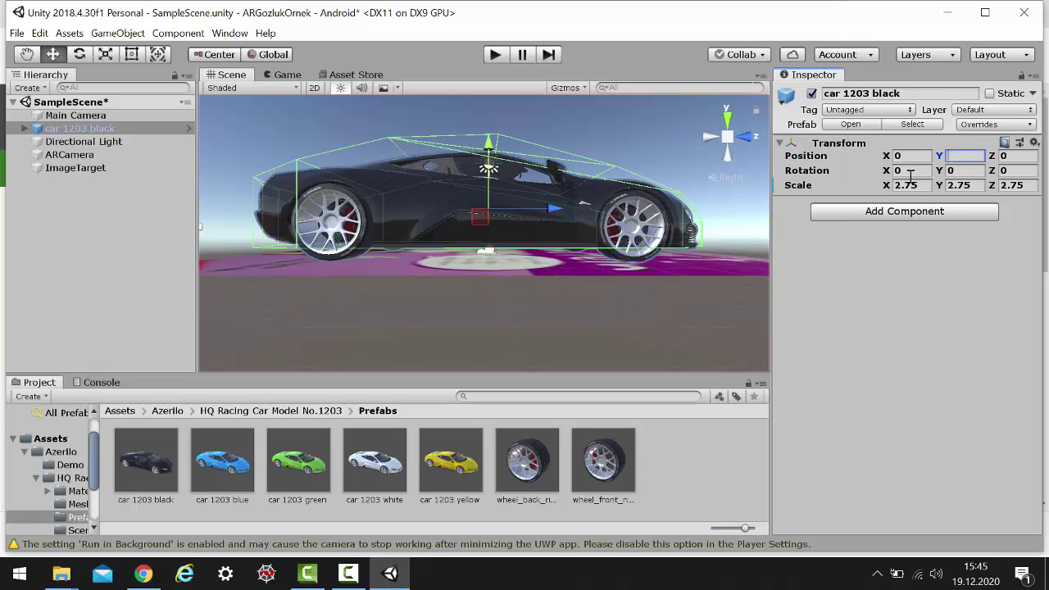
click(909, 172)
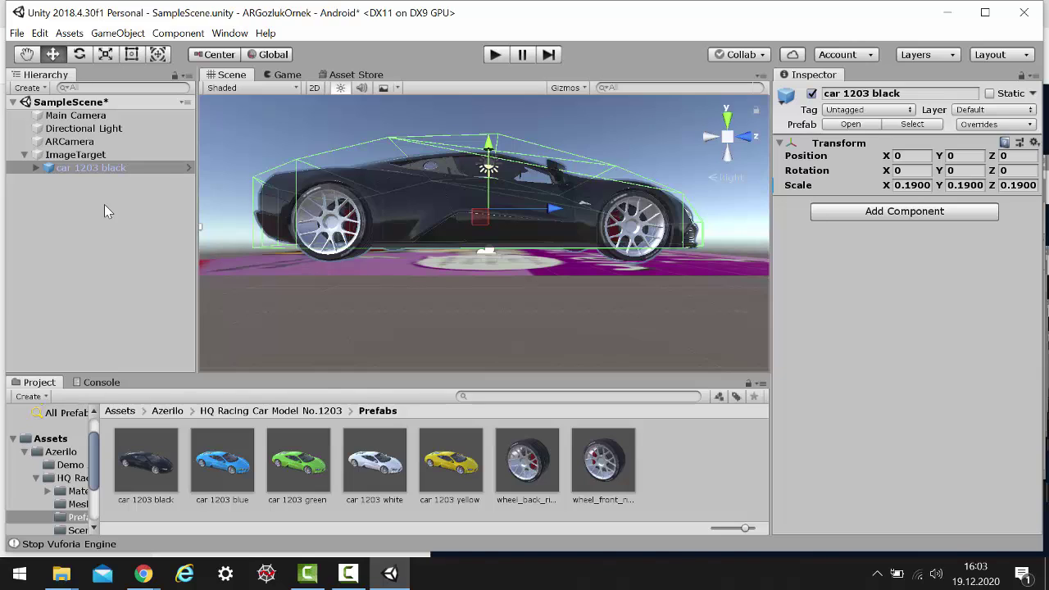
Enter Play mode to see car 1203 black over the Einstein image in the Game view.
click(494, 56)
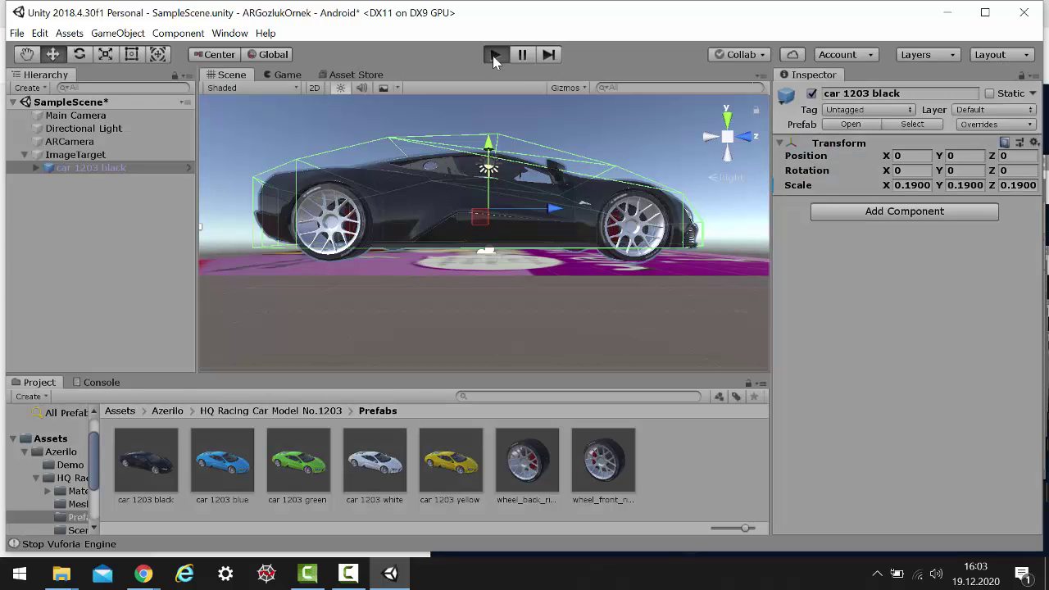